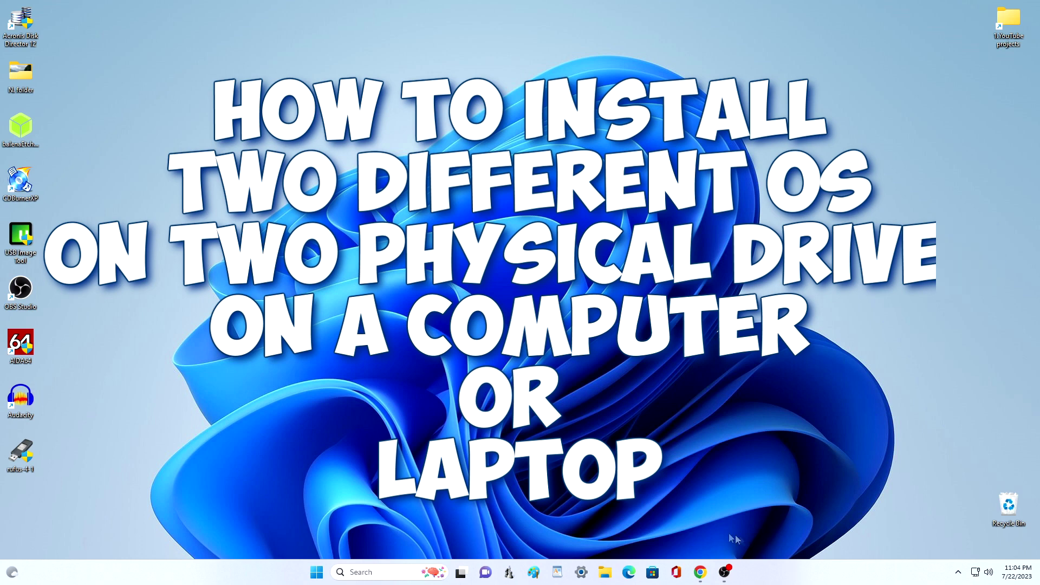
Step: Launch File Explorer from the taskbar to its Home page
{"action": "left_click", "coordinate": [605, 573]}
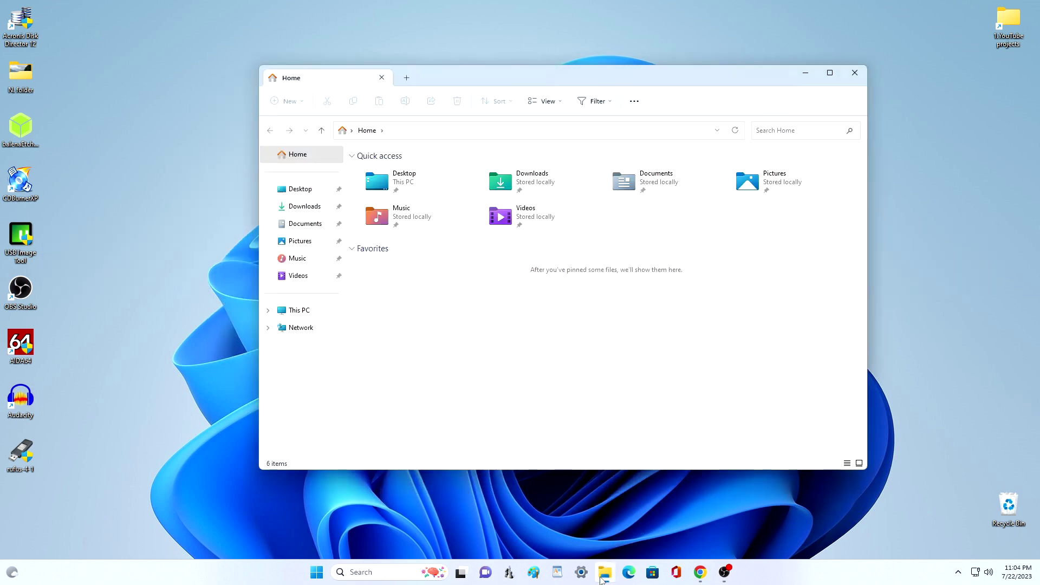
Step: Browse This PC and the folders on New Volume (D:), then close File Explorer
{"action": "left_click", "coordinate": [334, 310]}
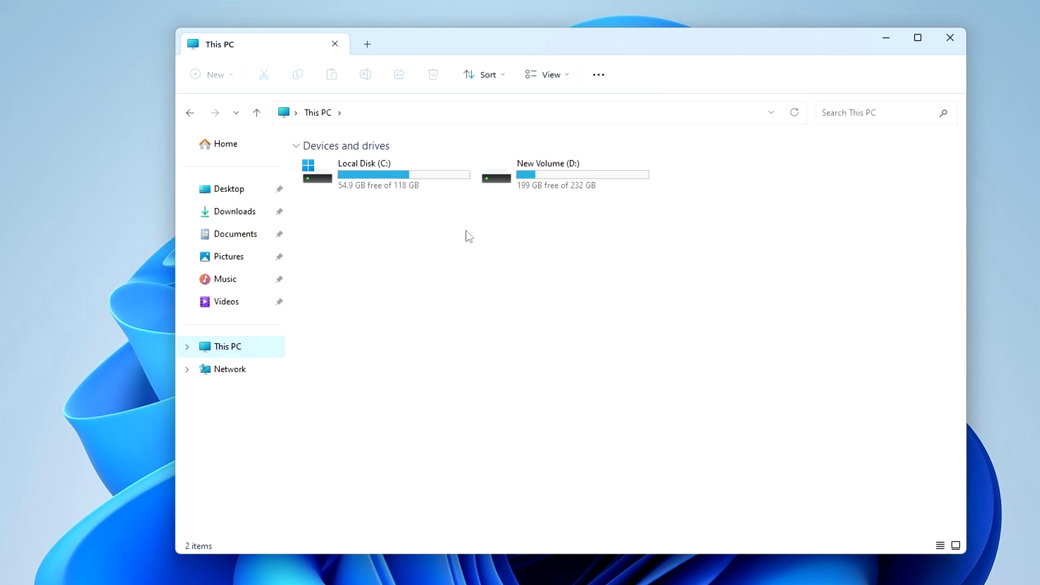
{"action": "double_click", "coordinate": [620, 176]}
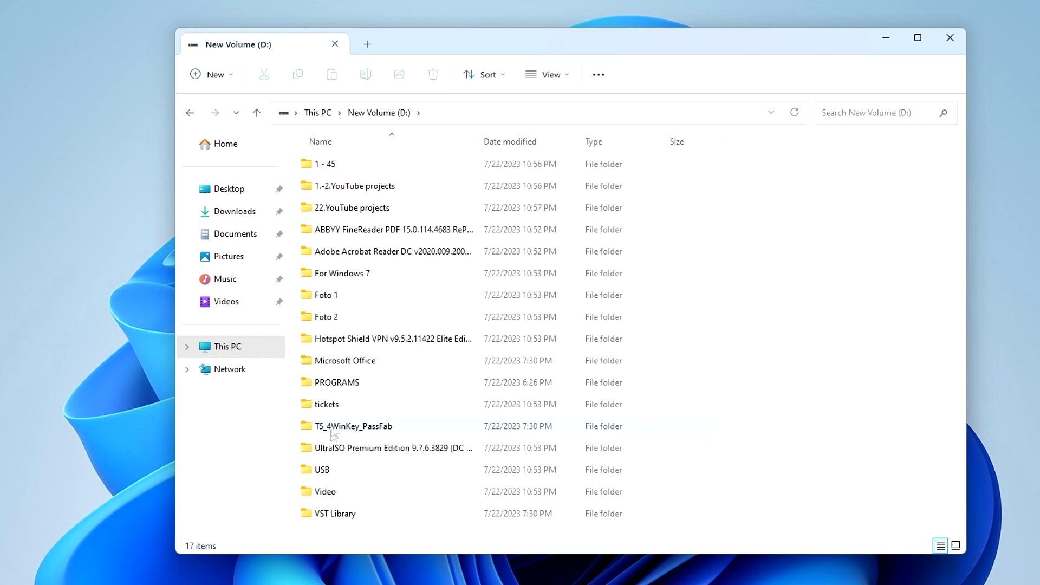
{"action": "left_click", "coordinate": [255, 114]}
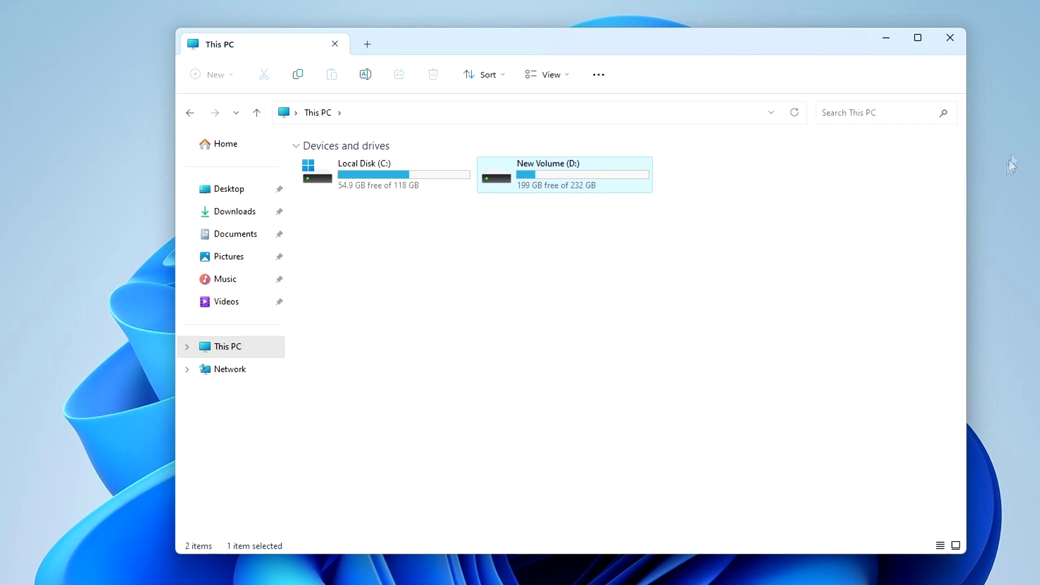
{"action": "left_click", "coordinate": [950, 39]}
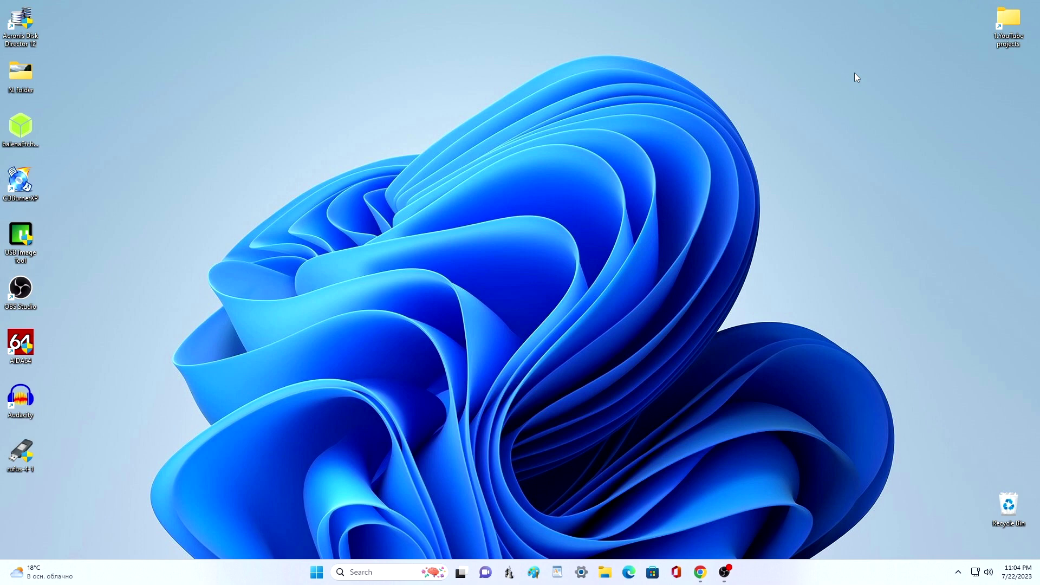
Step: Launch Disk Management and check Disk 0's GPT partition style in its Volumes properties
{"action": "right_click", "coordinate": [317, 574]}
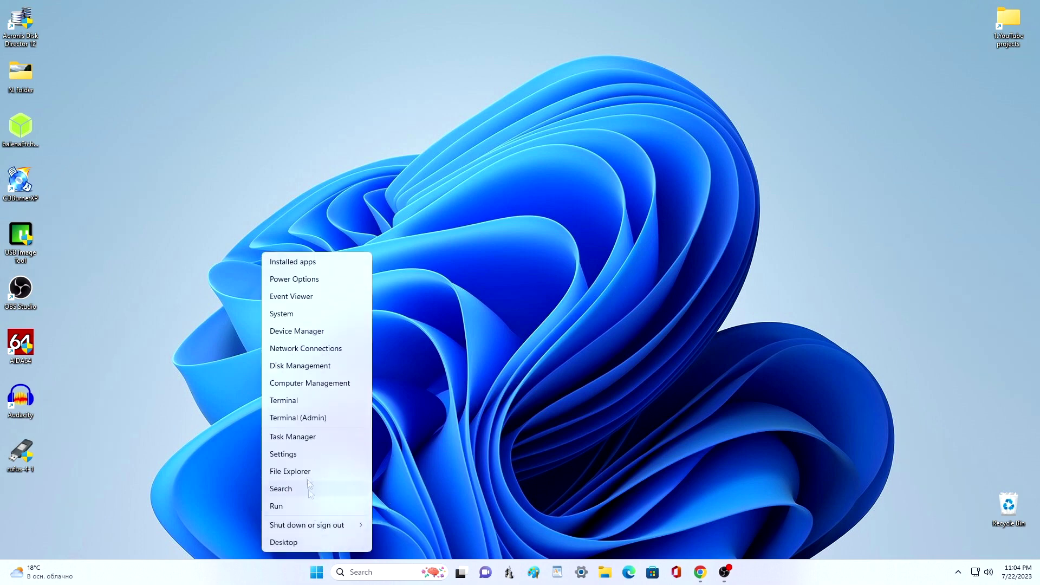
{"action": "left_click", "coordinate": [350, 367]}
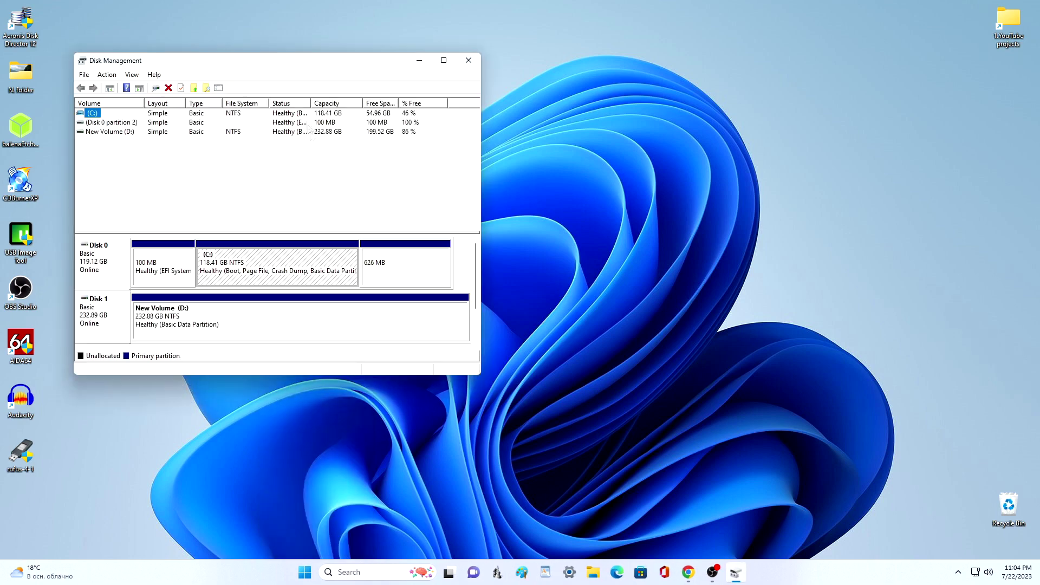
{"action": "left_click_drag", "start_coordinate": [291, 63], "coordinate": [525, 63]}
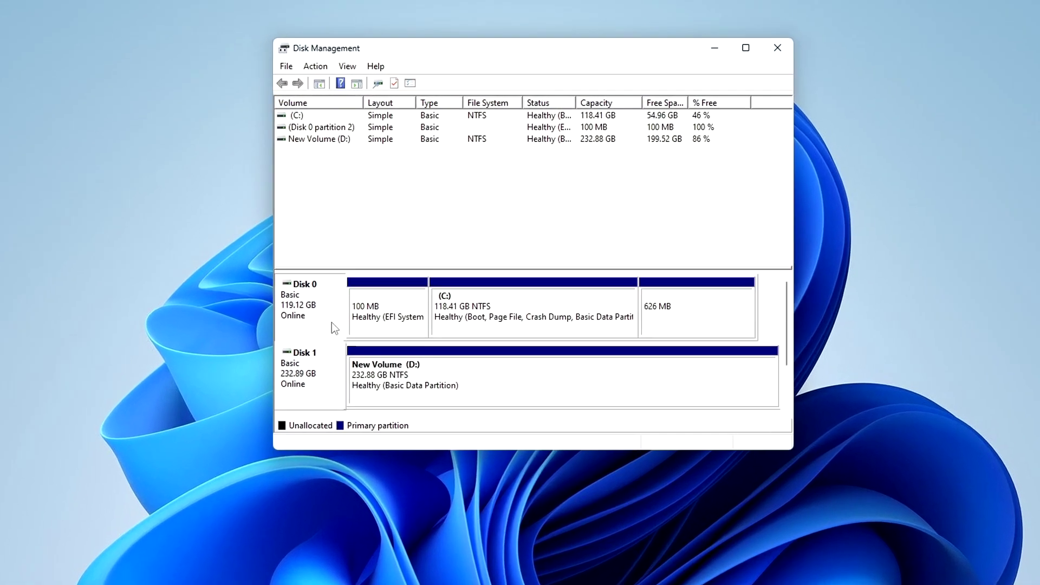
{"action": "right_click", "coordinate": [332, 323]}
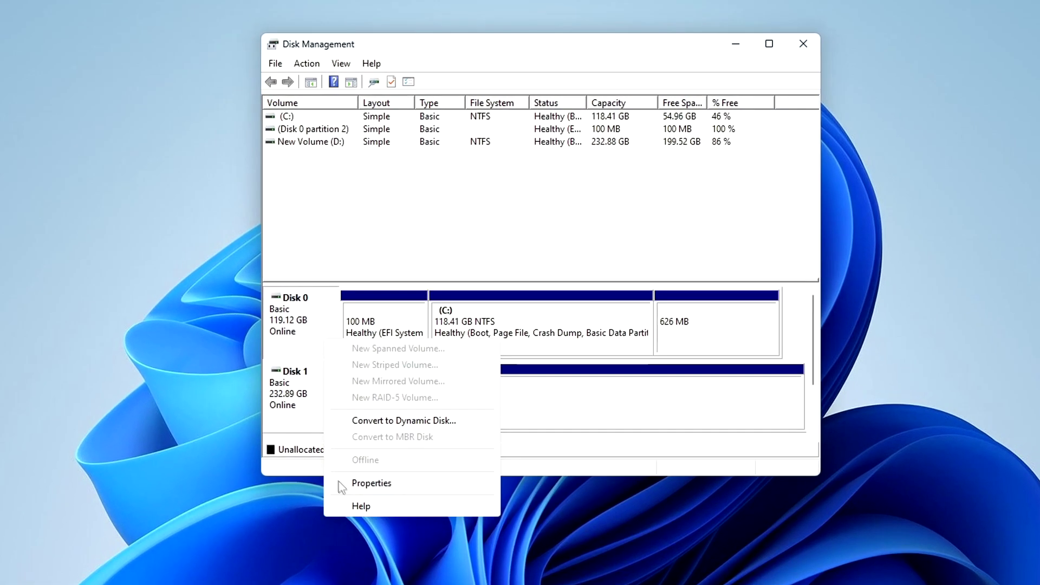
{"action": "left_click", "coordinate": [436, 483]}
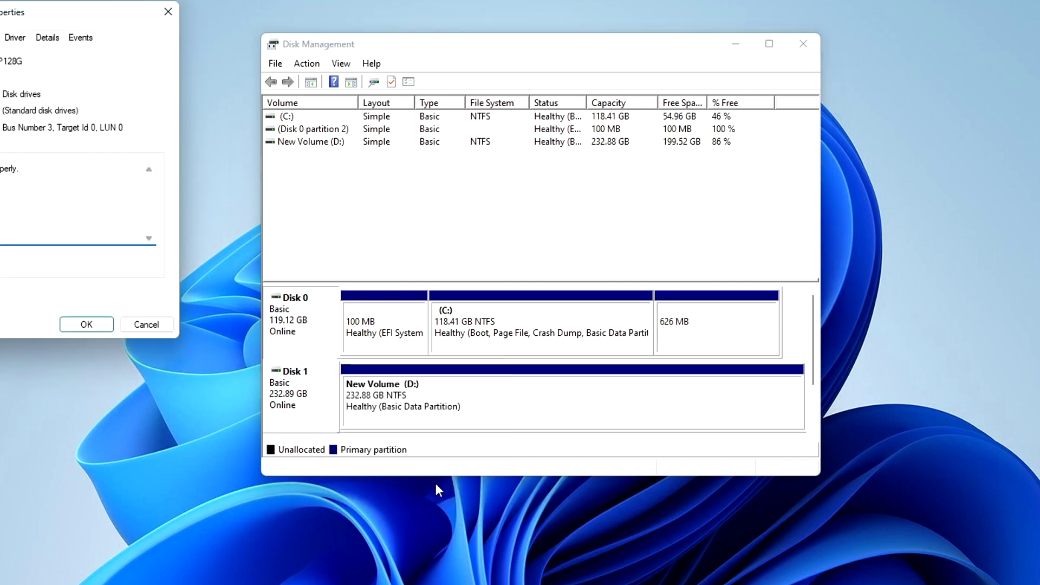
{"action": "left_click_drag", "start_coordinate": [66, 16], "coordinate": [561, 84]}
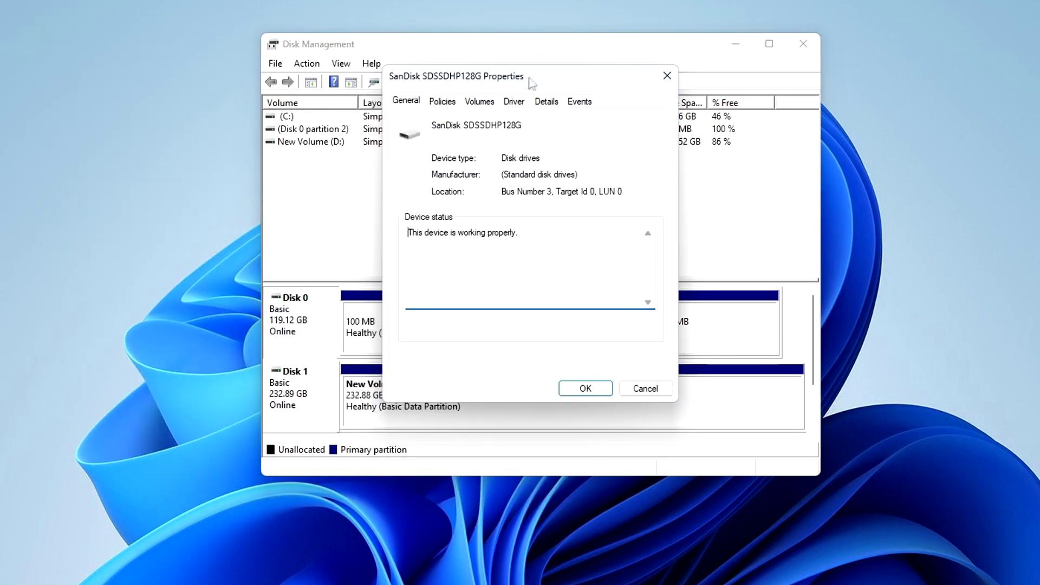
{"action": "left_click", "coordinate": [493, 106]}
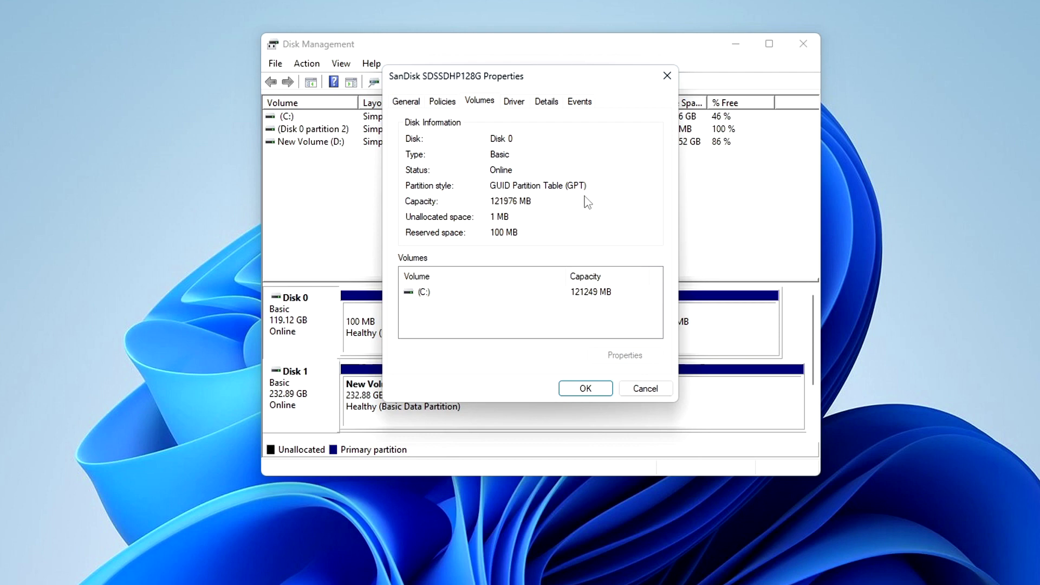
{"action": "left_click", "coordinate": [586, 388]}
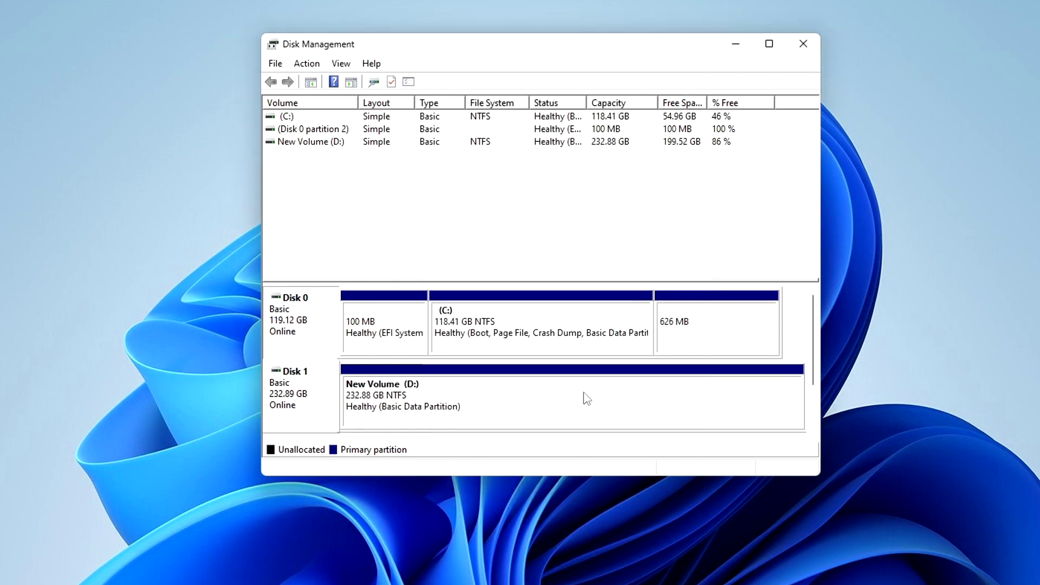
Step: Check Disk 1's GPT partition style in its Volumes properties
{"action": "right_click", "coordinate": [327, 392]}
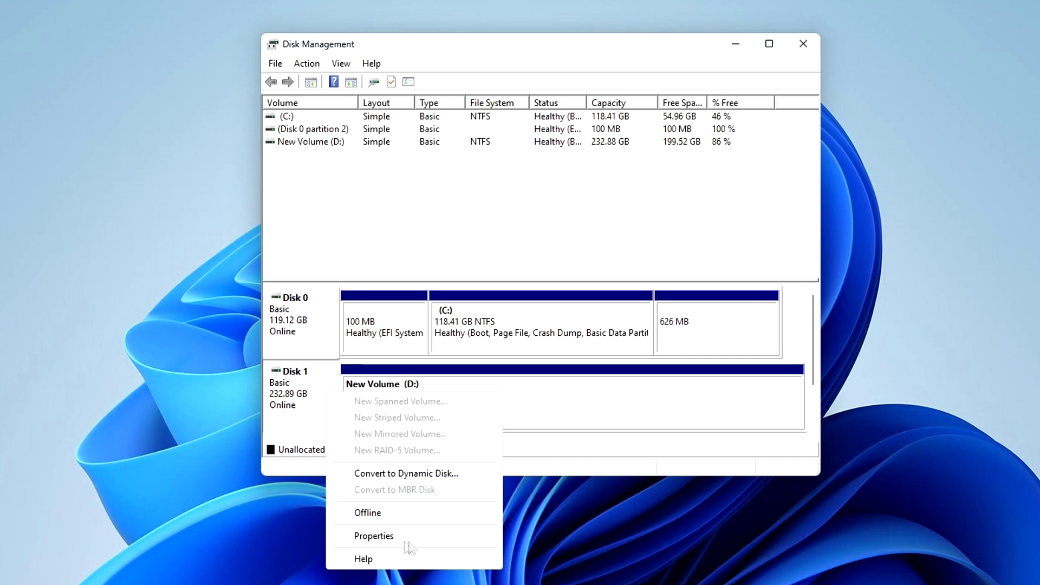
{"action": "left_click", "coordinate": [463, 538]}
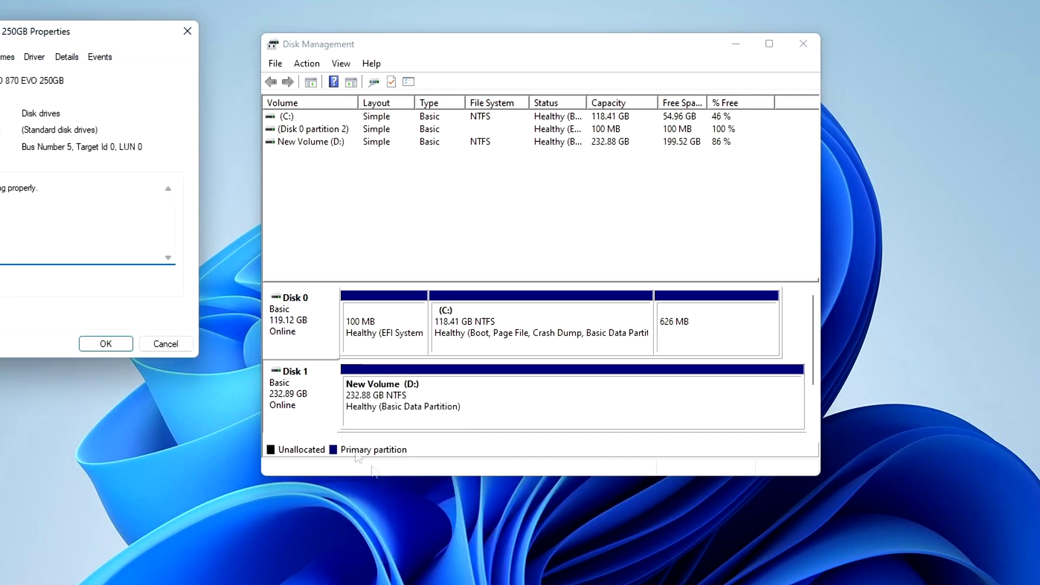
{"action": "left_click_drag", "start_coordinate": [103, 32], "coordinate": [604, 59]}
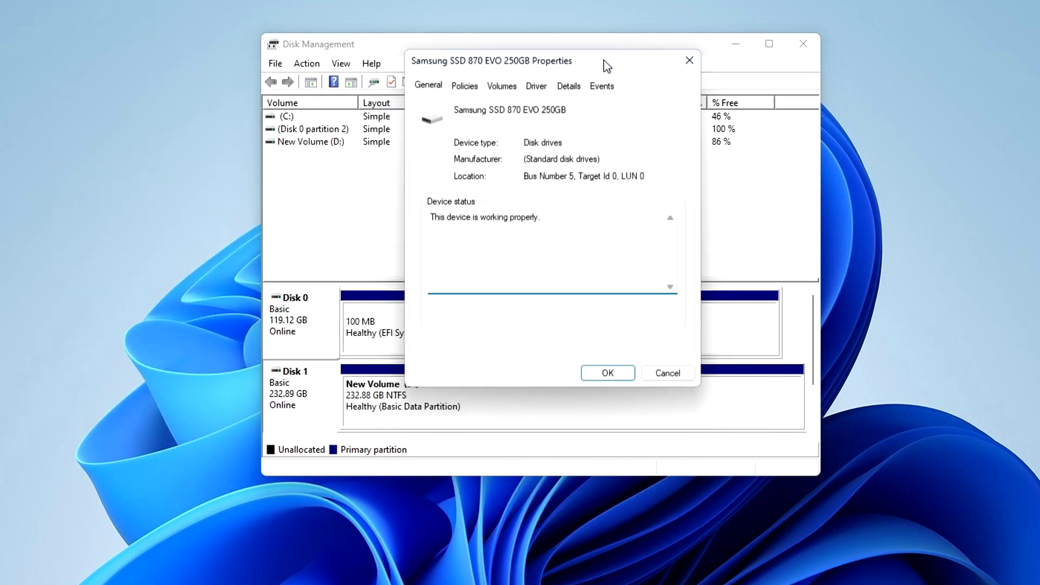
{"action": "left_click", "coordinate": [508, 90]}
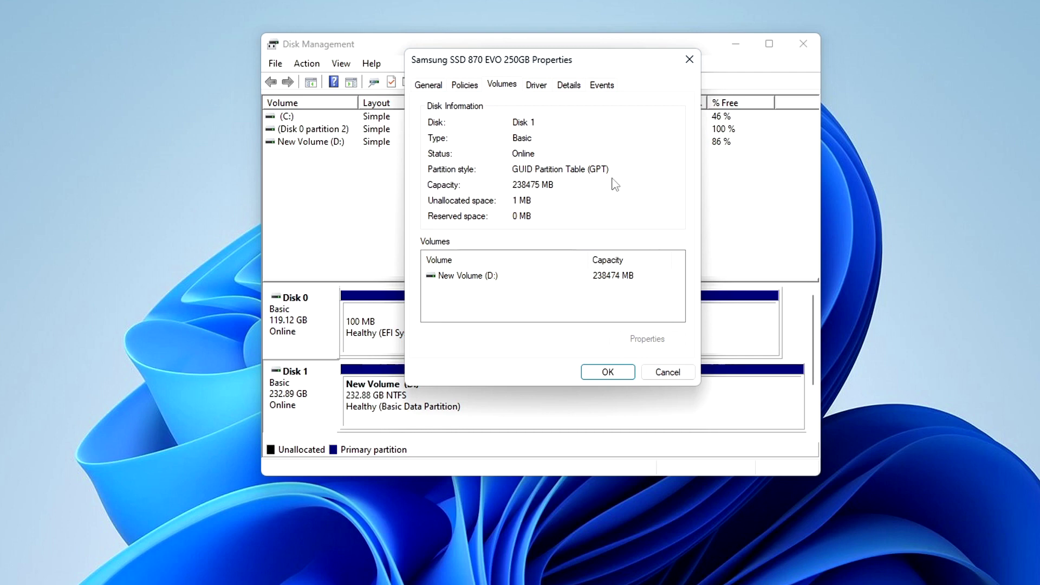
{"action": "left_click", "coordinate": [622, 373]}
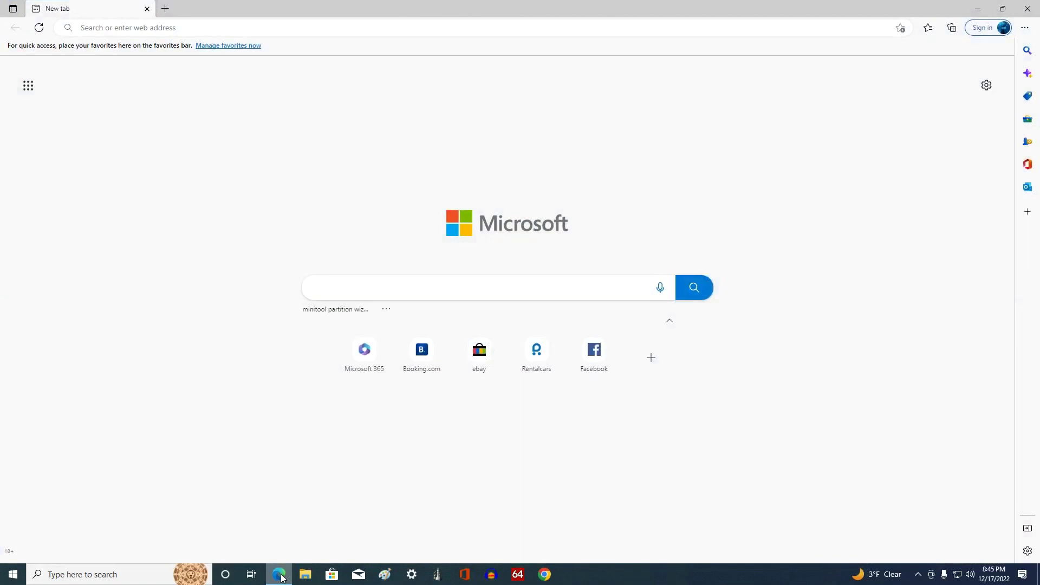
Step: Search 'minitool partition wizard old version' and open Uptodown's older-versions page
{"action": "type", "text": "mini"}
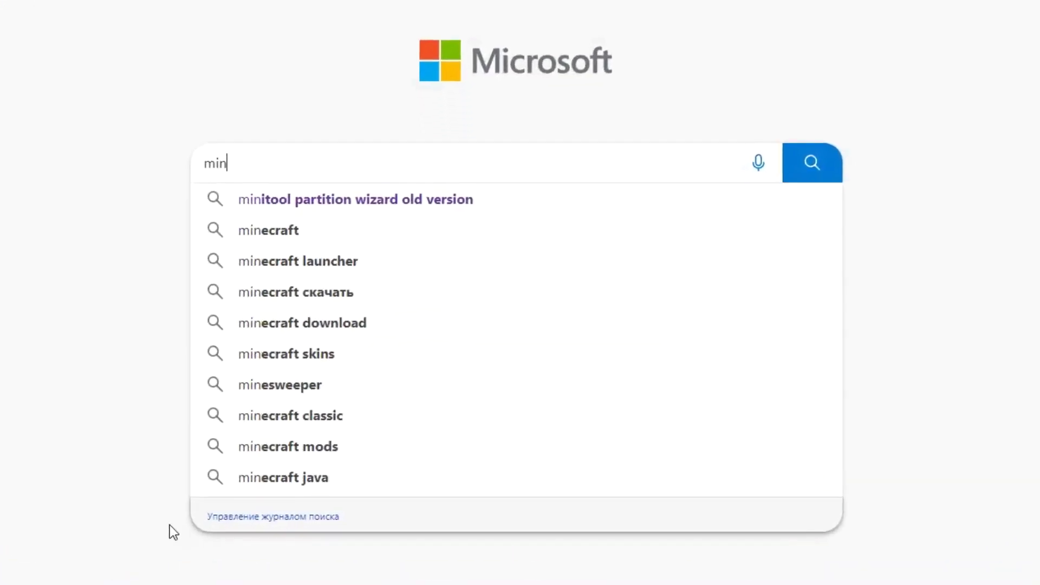
{"action": "type", "text": "tool"}
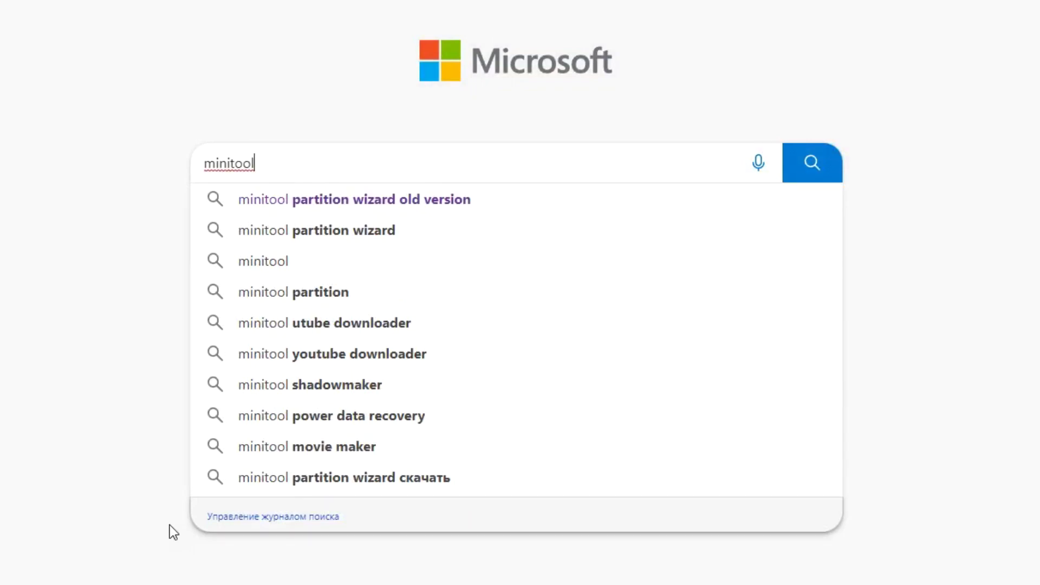
{"action": "left_click", "coordinate": [516, 207]}
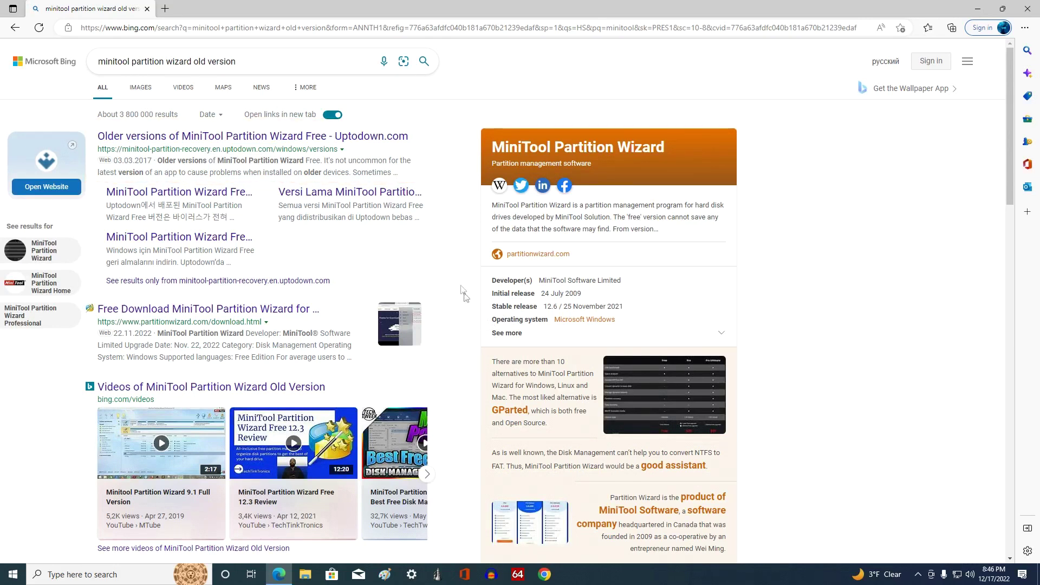
{"action": "left_click", "coordinate": [278, 139]}
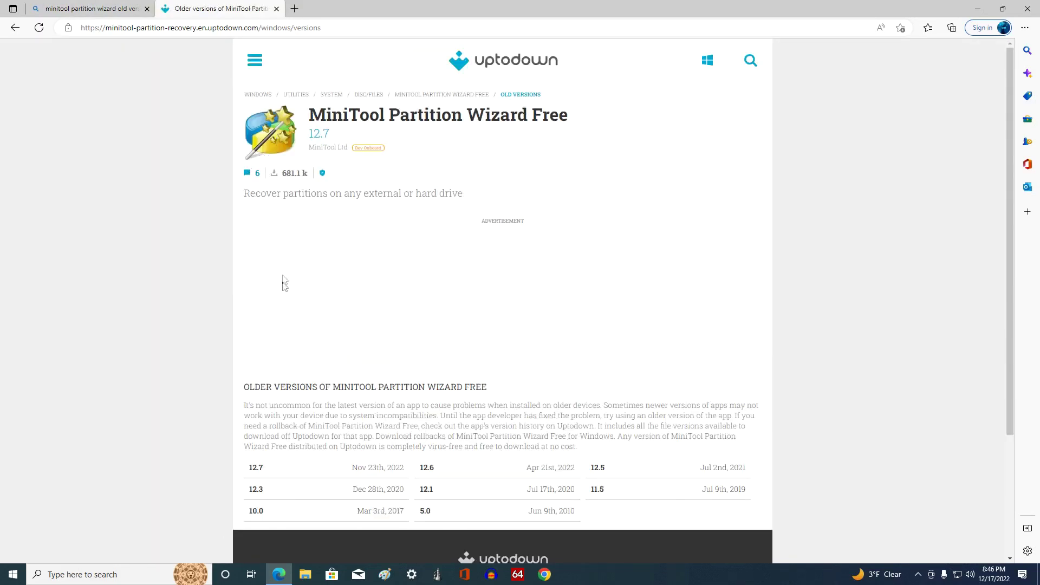
Step: Download minitool-partition-wizard-10-0.exe, version 10.0, from Uptodown's version list
{"action": "scroll", "coordinate": [222, 389], "scroll_direction": "down", "scroll_amount": 3}
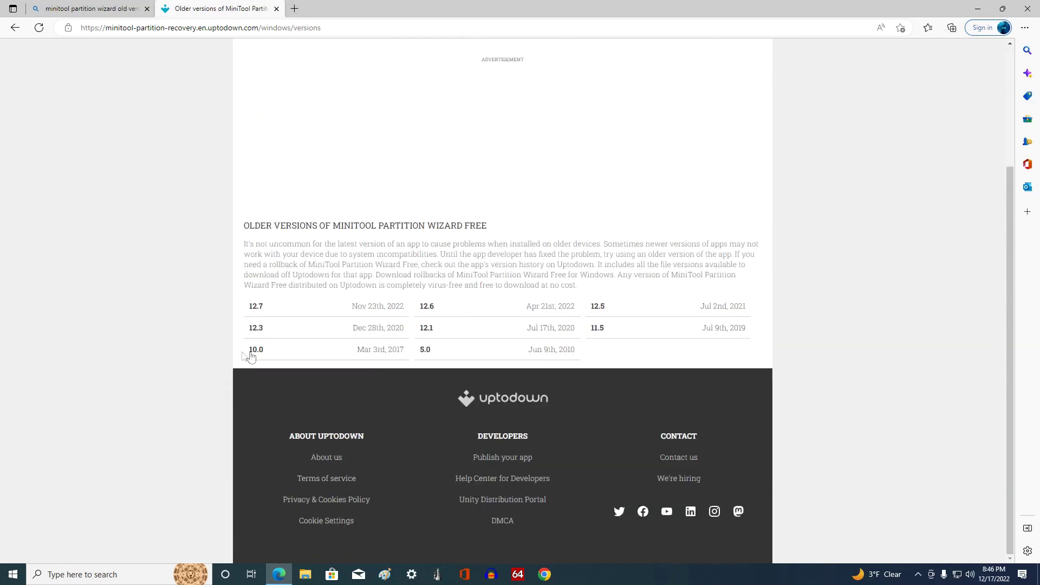
{"action": "left_click", "coordinate": [329, 352]}
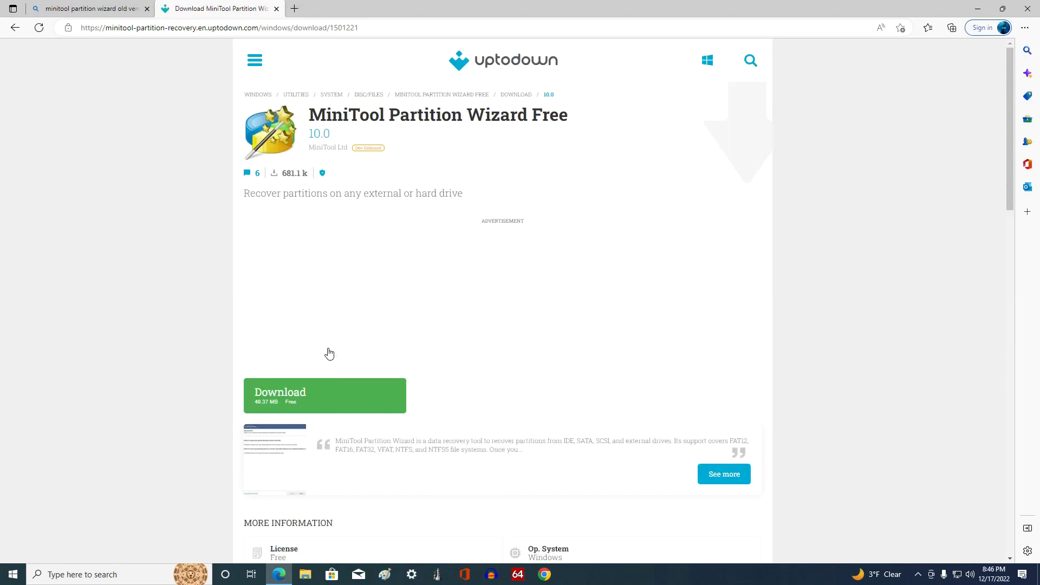
{"action": "left_click", "coordinate": [382, 406]}
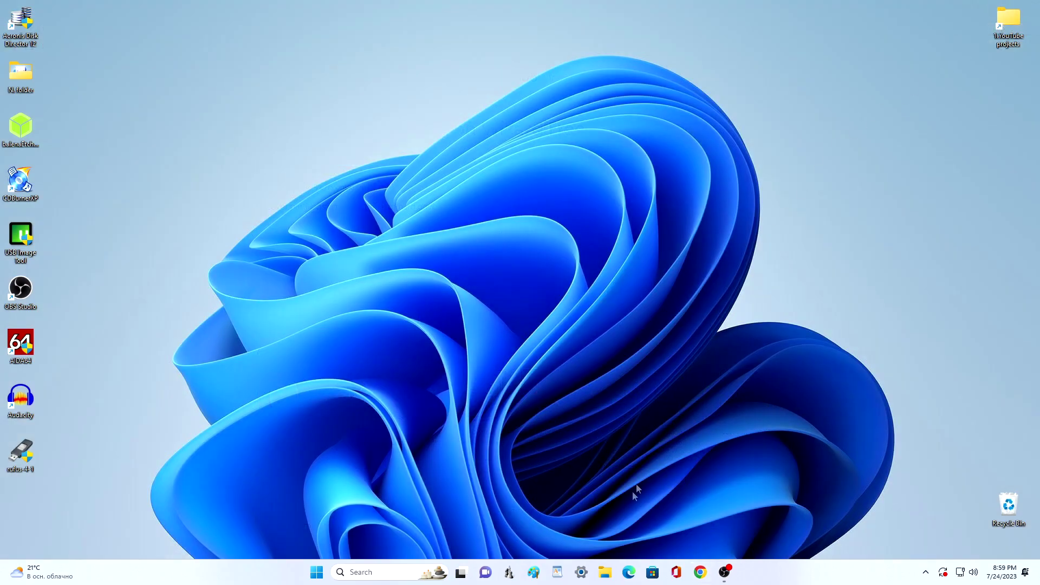
Step: Run the minitool-partition-wizard-10-0 installer from the Downloads folder
{"action": "left_click", "coordinate": [605, 571]}
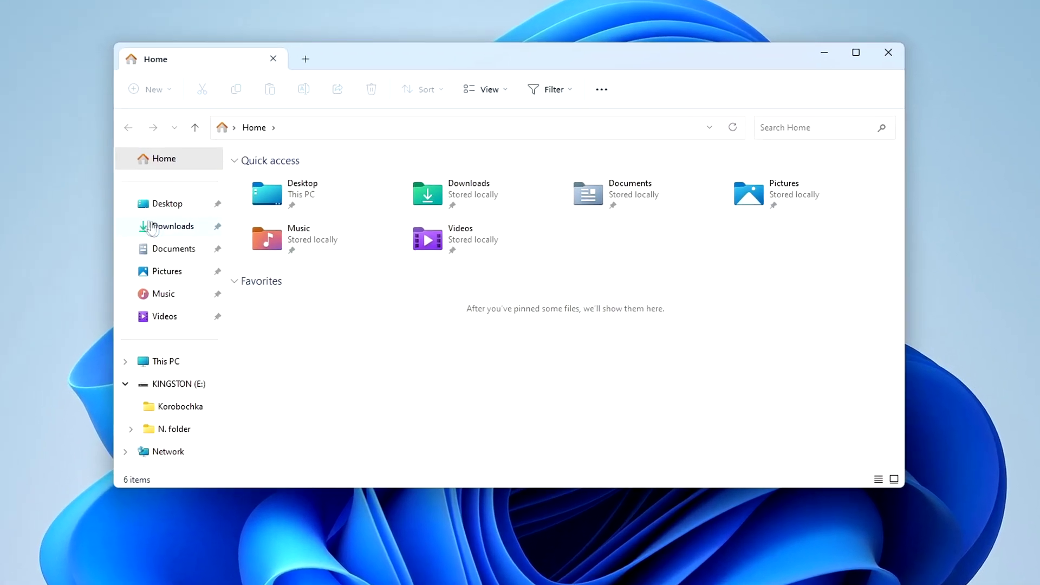
{"action": "left_click", "coordinate": [198, 227]}
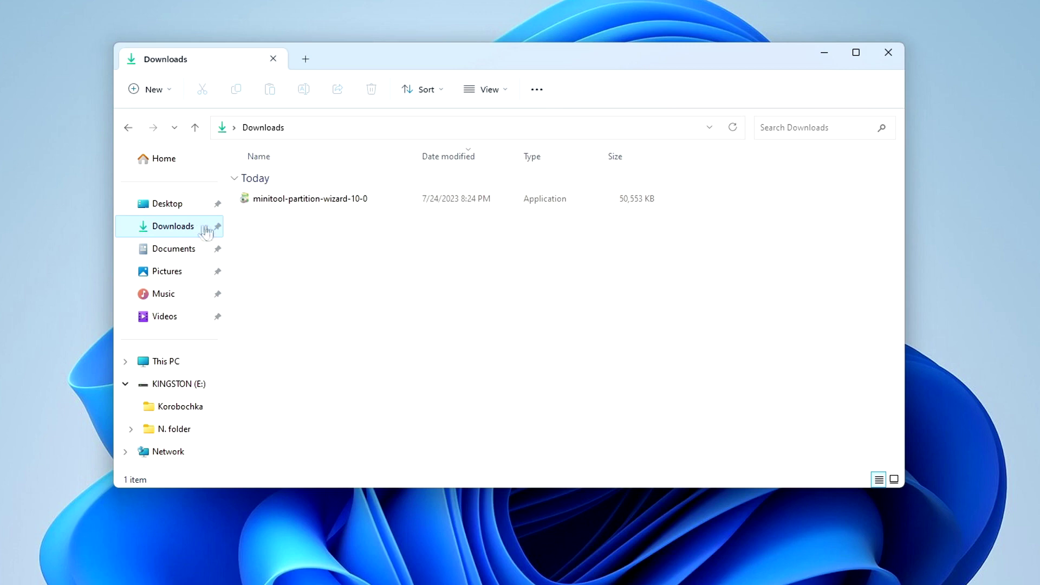
{"action": "double_click", "coordinate": [309, 204]}
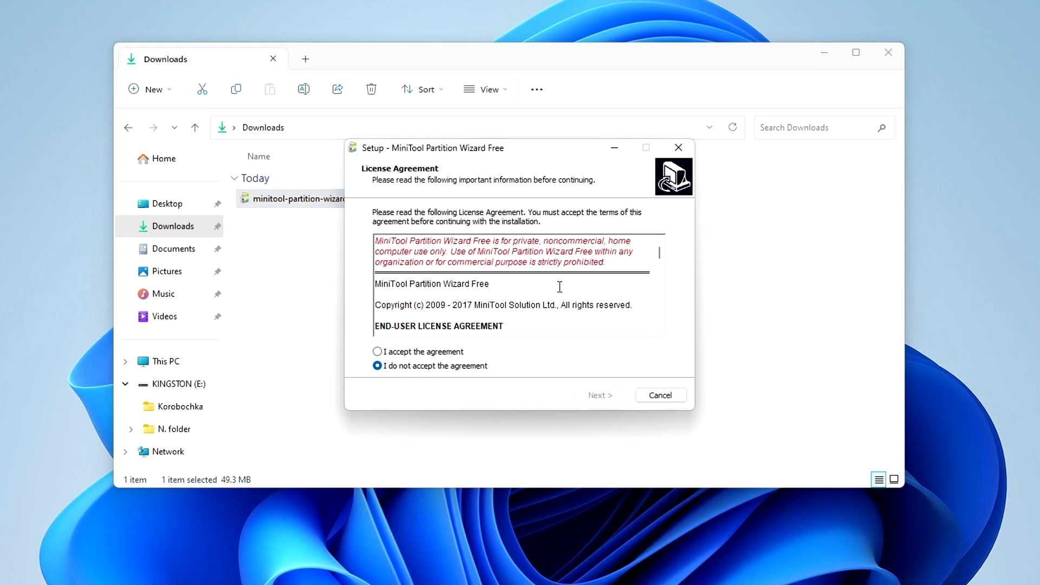
Step: Accept the licence, install with default settings, close Downloads, and launch the program
{"action": "left_click", "coordinate": [379, 352]}
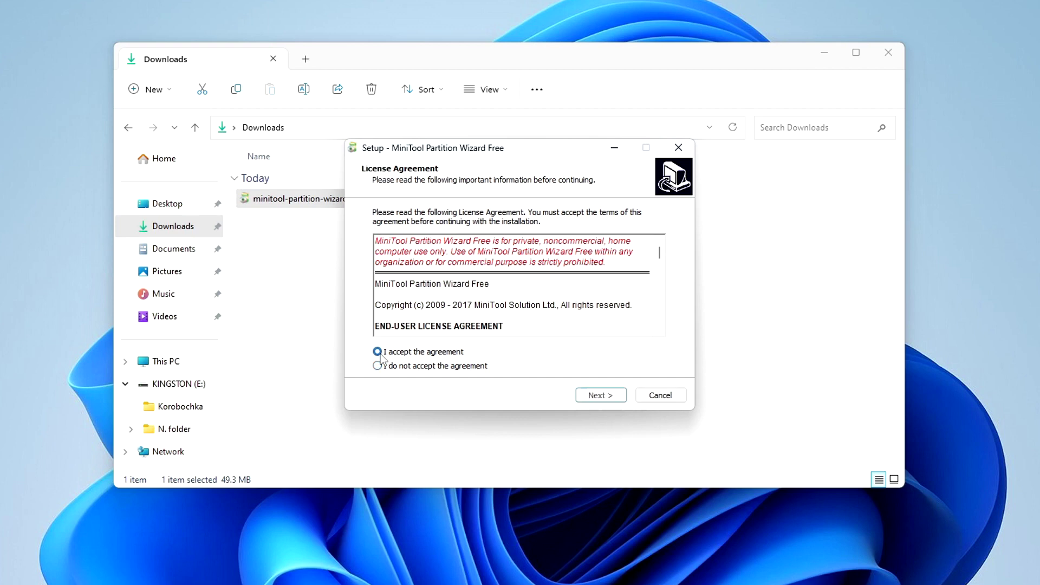
{"action": "left_click", "coordinate": [590, 404]}
{"action": "left_click", "coordinate": [590, 403]}
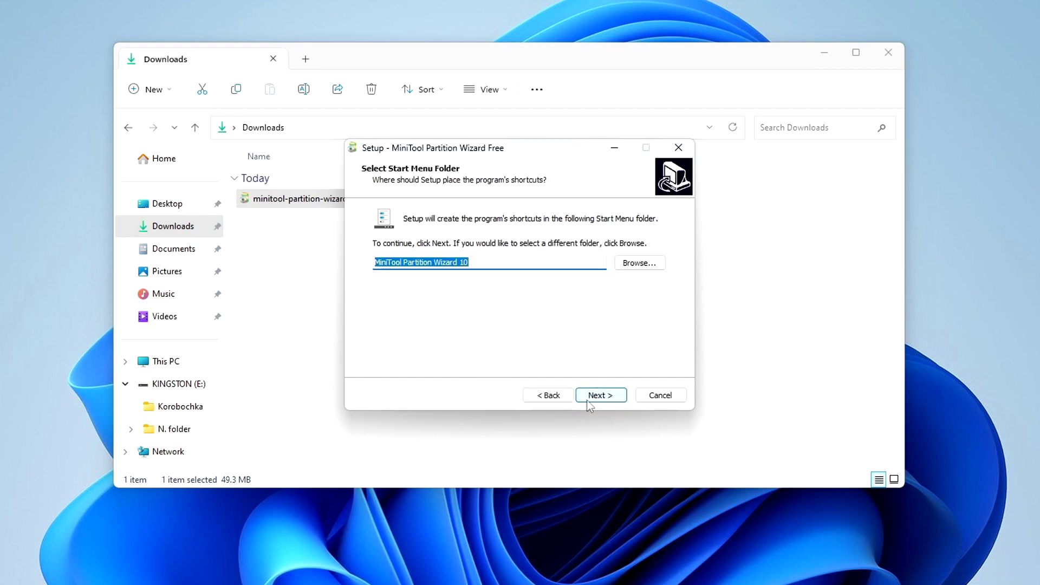
{"action": "left_click", "coordinate": [589, 403]}
{"action": "left_click", "coordinate": [587, 400]}
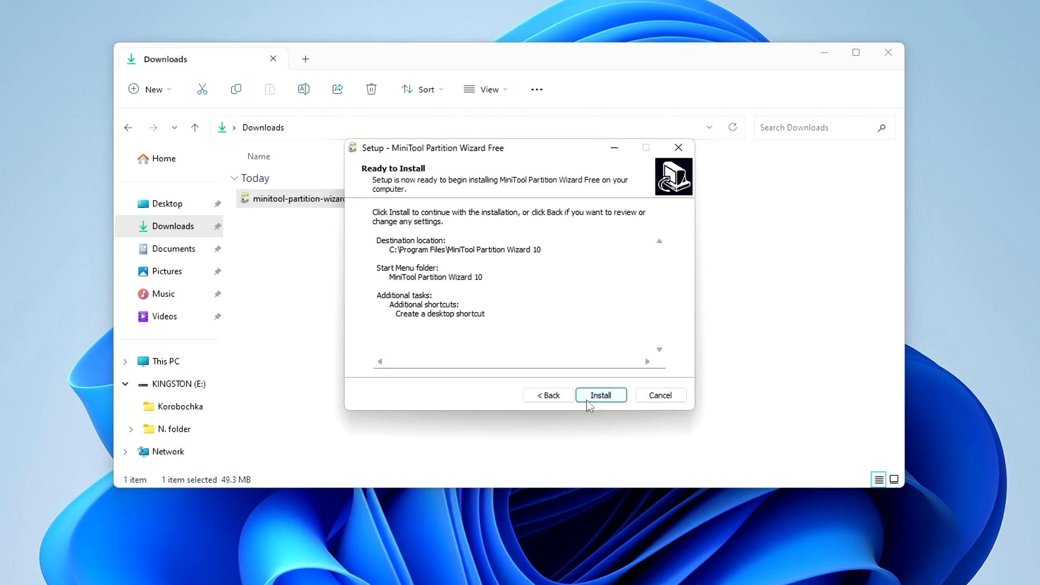
{"action": "left_click", "coordinate": [587, 401]}
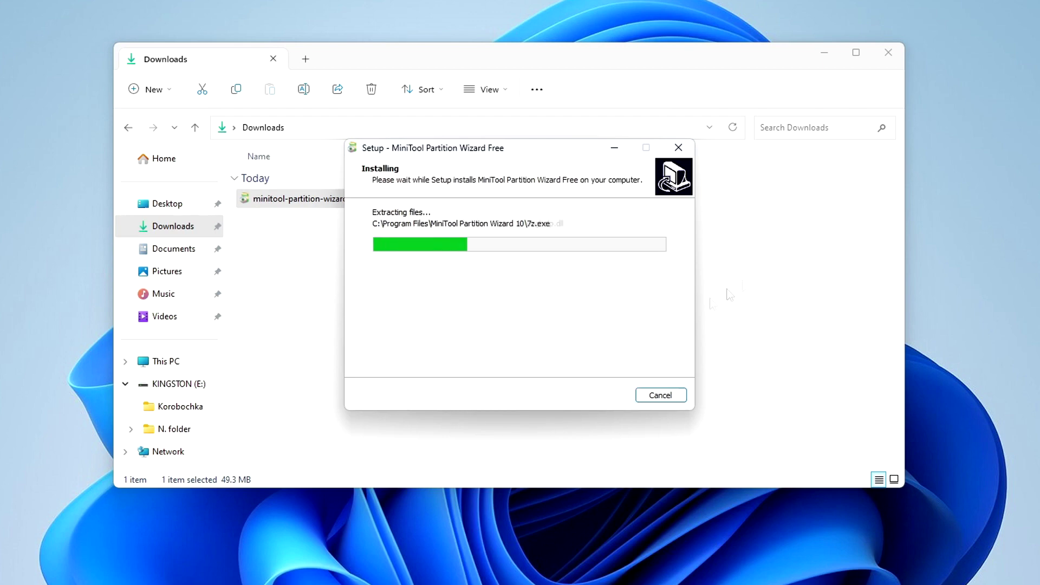
{"action": "left_click", "coordinate": [896, 81]}
{"action": "left_click", "coordinate": [895, 56]}
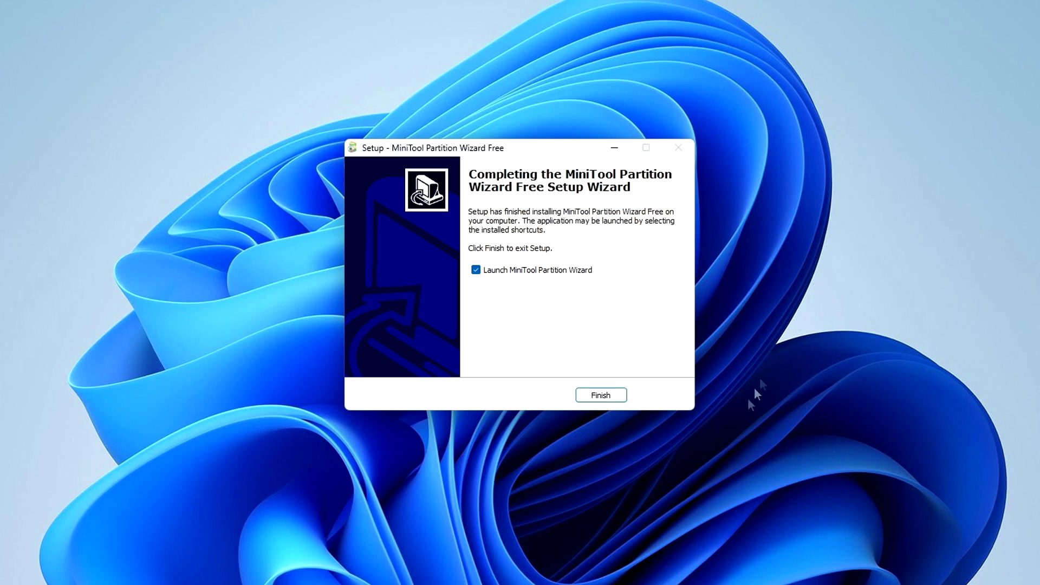
{"action": "left_click", "coordinate": [601, 395]}
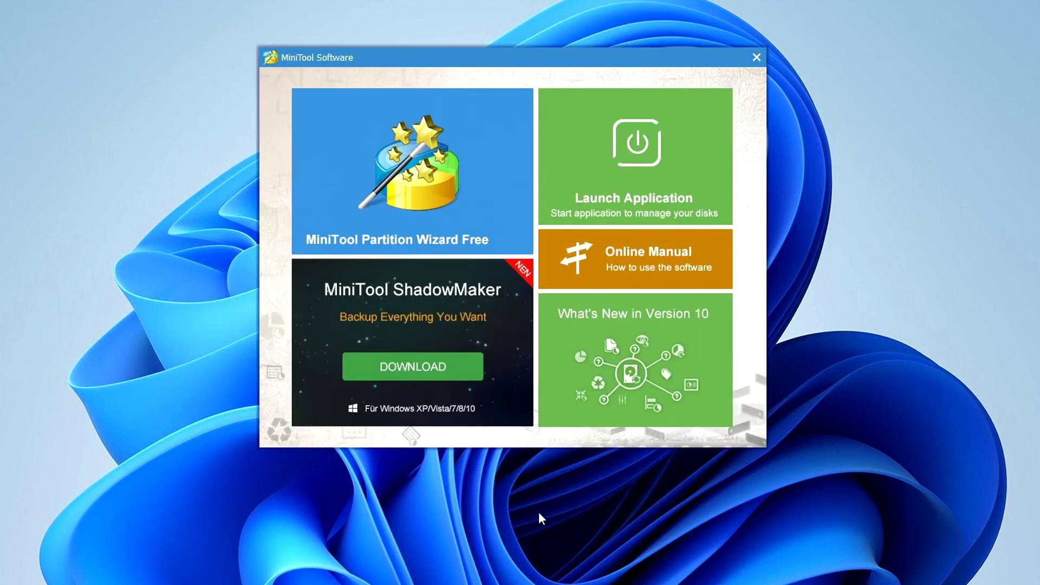
Step: Start Partition Wizard Free, convert Disk 2 from MBR to GPT, apply it, and exit
{"action": "left_click", "coordinate": [492, 236]}
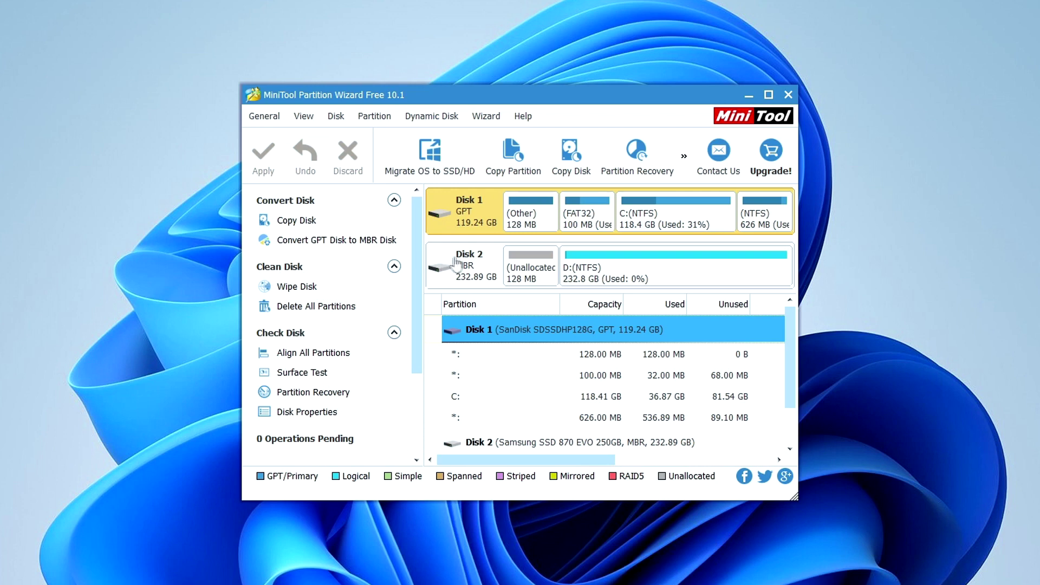
{"action": "right_click", "coordinate": [440, 282]}
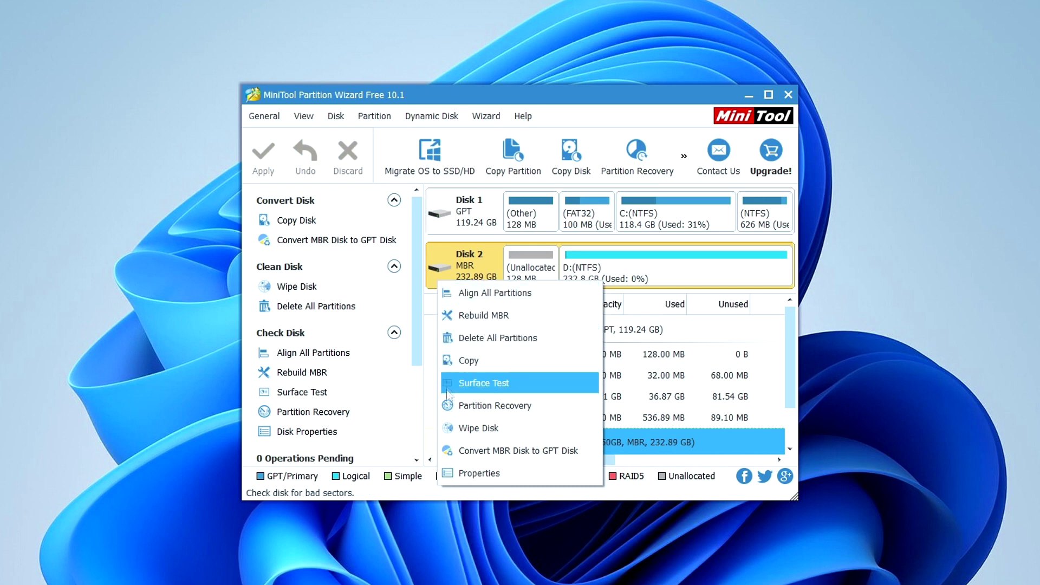
{"action": "left_click", "coordinate": [580, 450]}
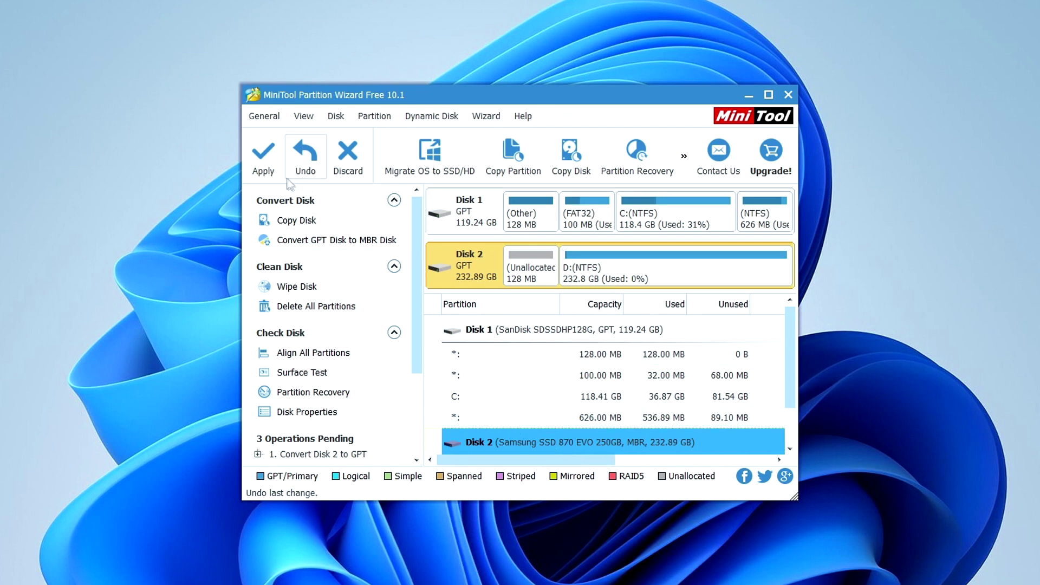
{"action": "left_click", "coordinate": [261, 160]}
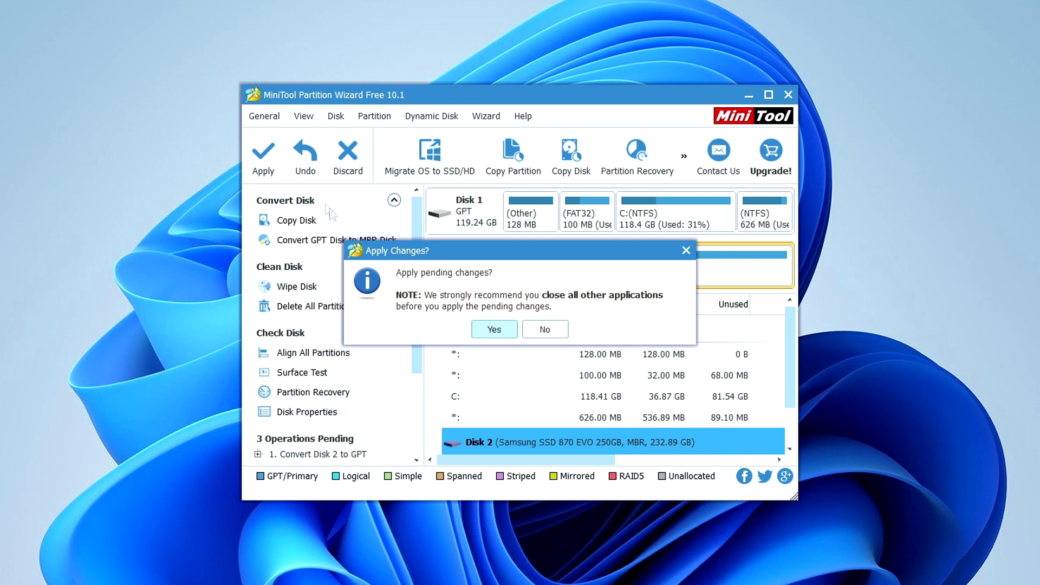
{"action": "left_click", "coordinate": [494, 330]}
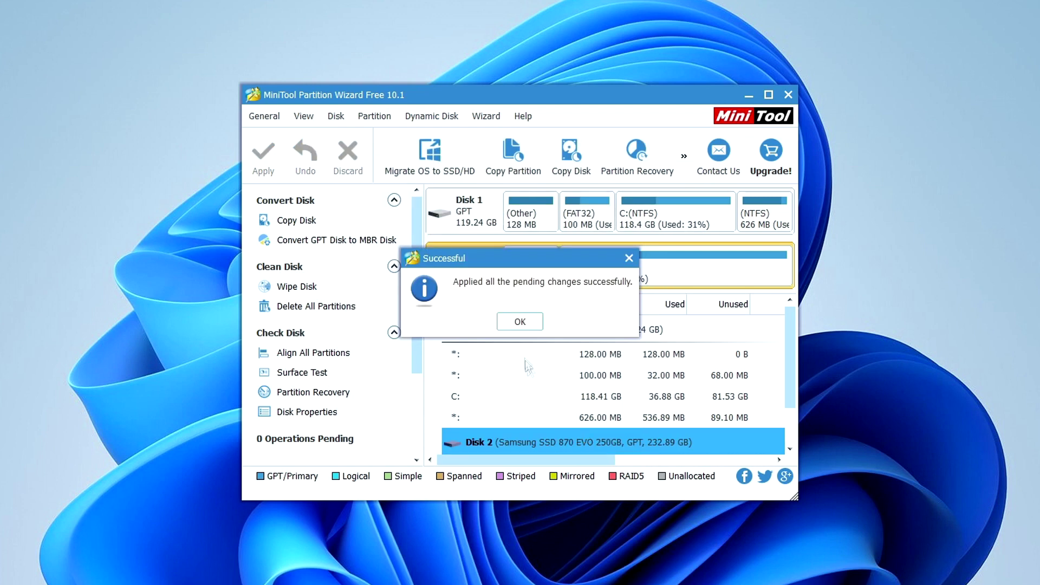
{"action": "left_click", "coordinate": [528, 322]}
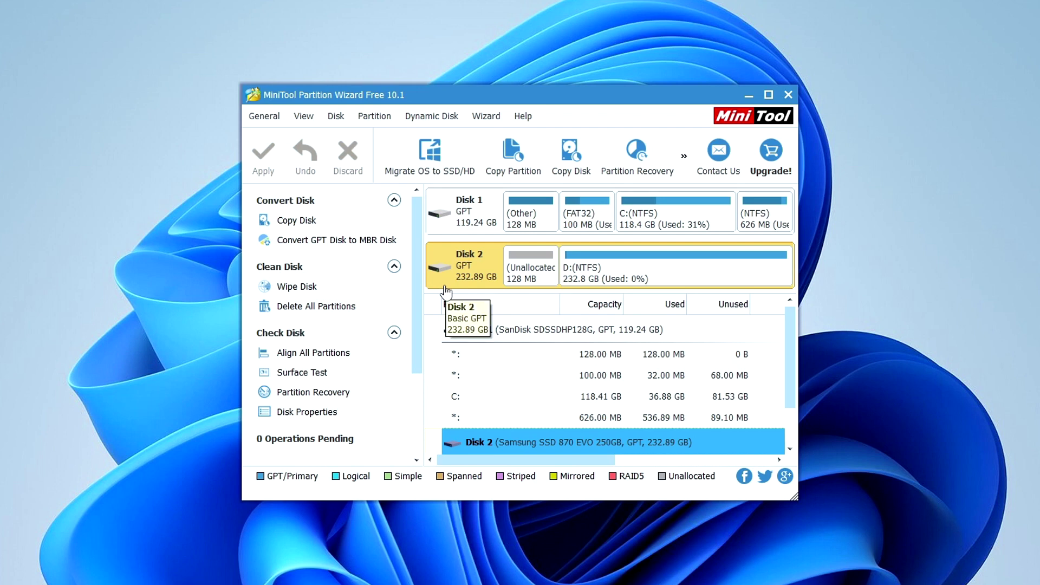
{"action": "left_click", "coordinate": [788, 96]}
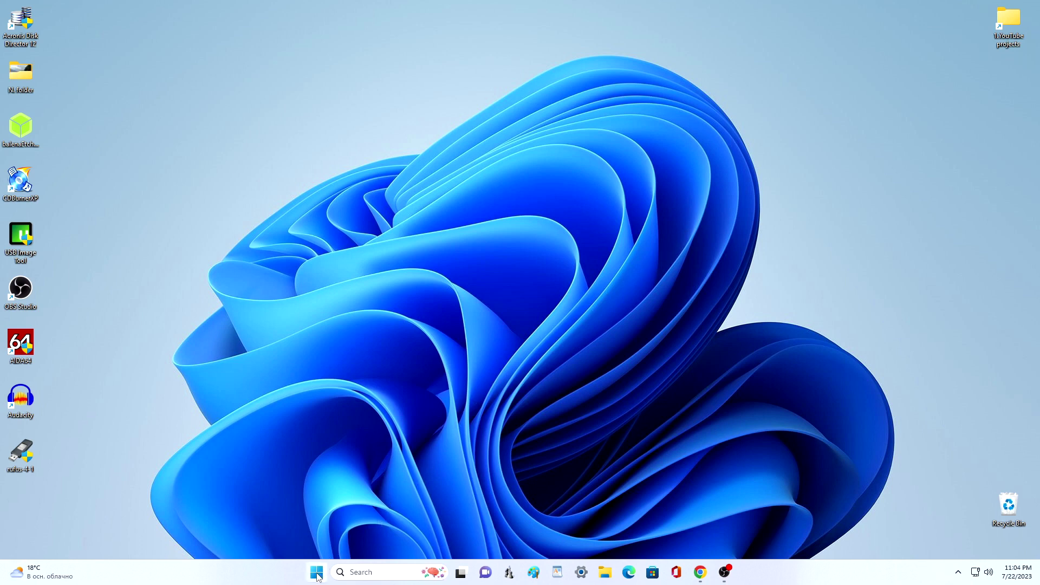
Step: Reopen Disk Management and bring up the context menu of the 232.88 GB New Volume (D:)
{"action": "right_click", "coordinate": [317, 574]}
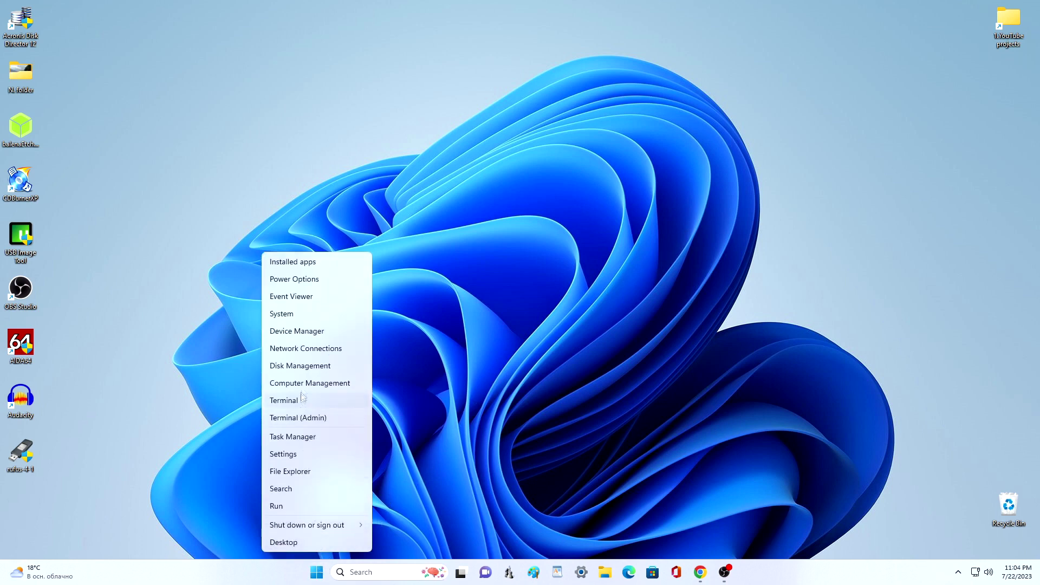
{"action": "left_click", "coordinate": [349, 365]}
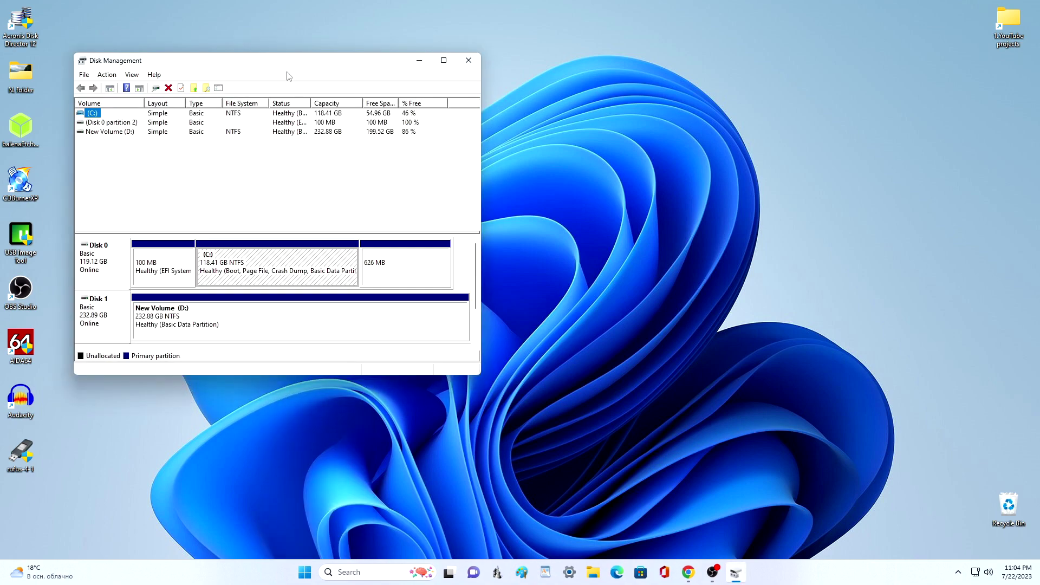
{"action": "left_click_drag", "start_coordinate": [287, 62], "coordinate": [524, 63]}
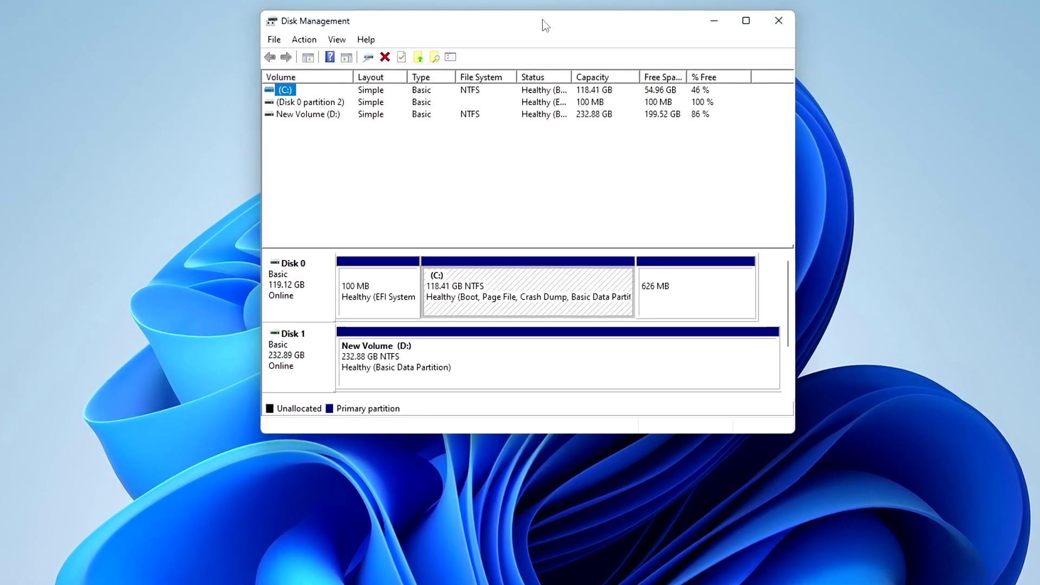
{"action": "left_click", "coordinate": [604, 346]}
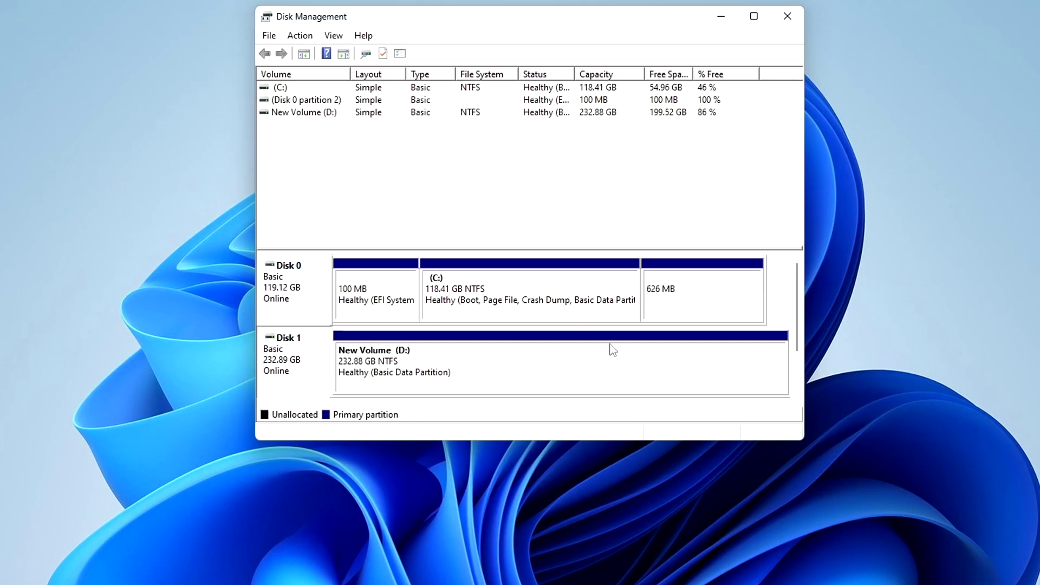
{"action": "left_click", "coordinate": [602, 373]}
{"action": "right_click", "coordinate": [602, 372]}
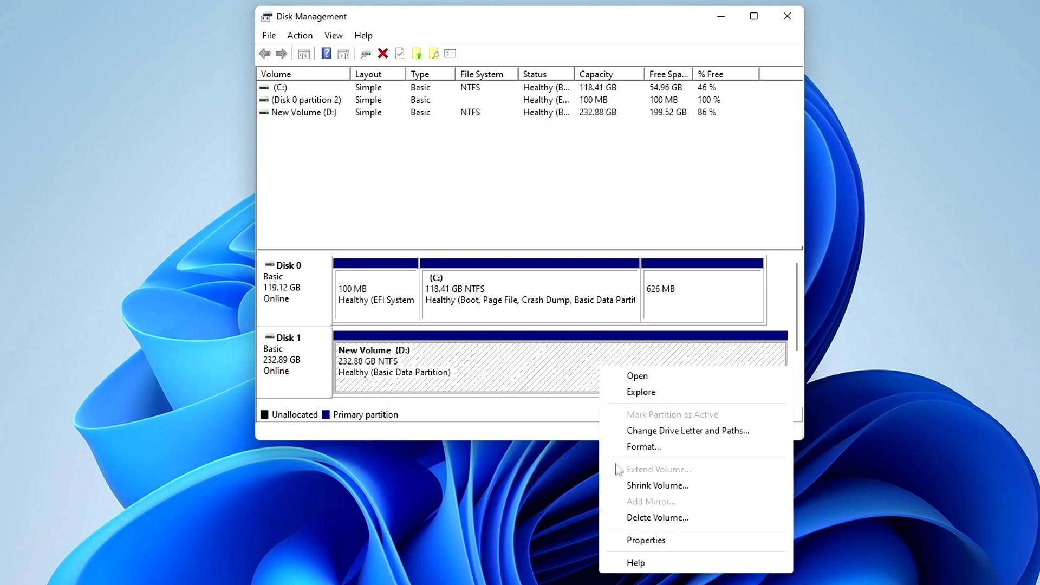
Step: Shrink D: by 100000 MB to 135.23 GB, select the 97.66 GB unallocated space, and close
{"action": "left_click", "coordinate": [740, 488]}
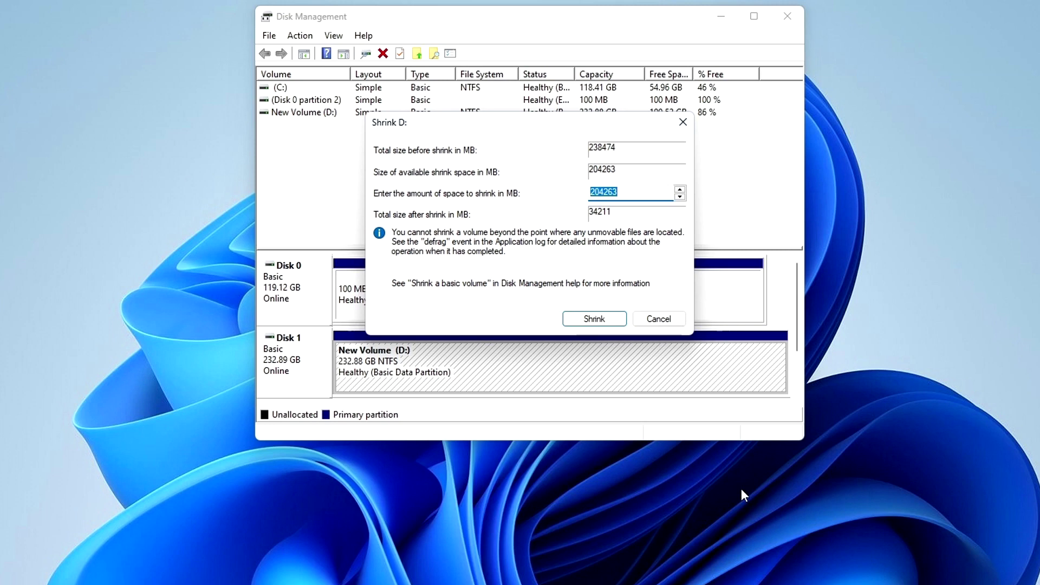
{"action": "left_click", "coordinate": [637, 194]}
{"action": "key", "text": "BackSpace"}
{"action": "key", "text": "BackSpace"}
{"action": "key", "text": "BackSpace"}
{"action": "key", "text": "BackSpace"}
{"action": "key", "text": "BackSpace"}
{"action": "key", "text": "BackSpace"}
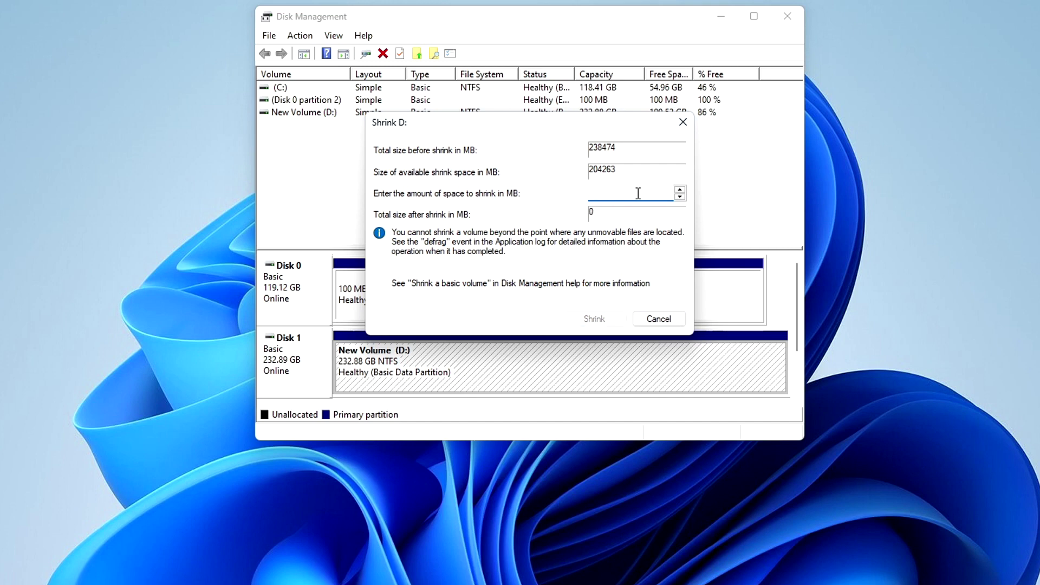
{"action": "type", "text": "100000"}
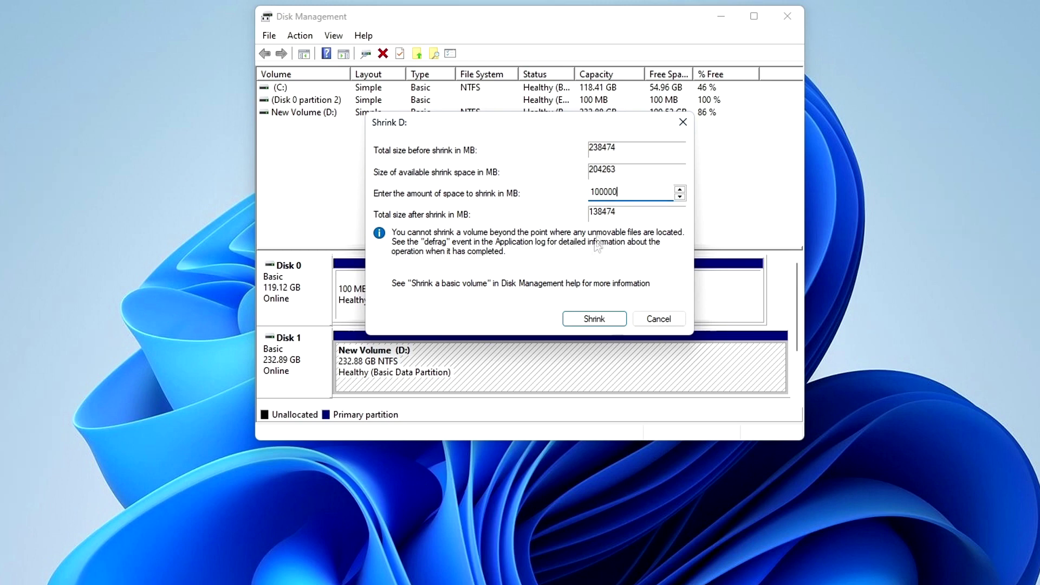
{"action": "left_click", "coordinate": [573, 323]}
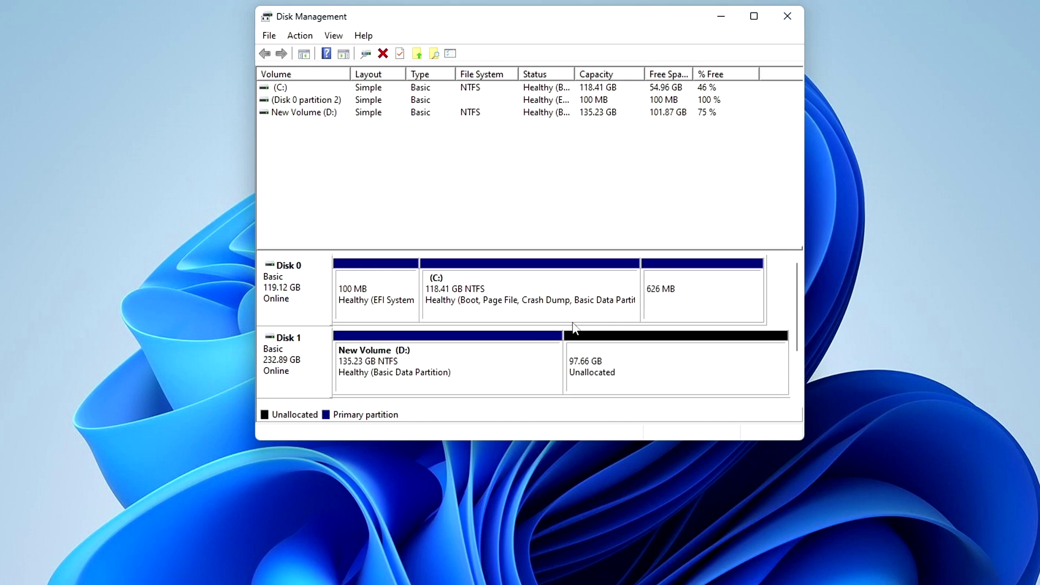
{"action": "left_click", "coordinate": [651, 384]}
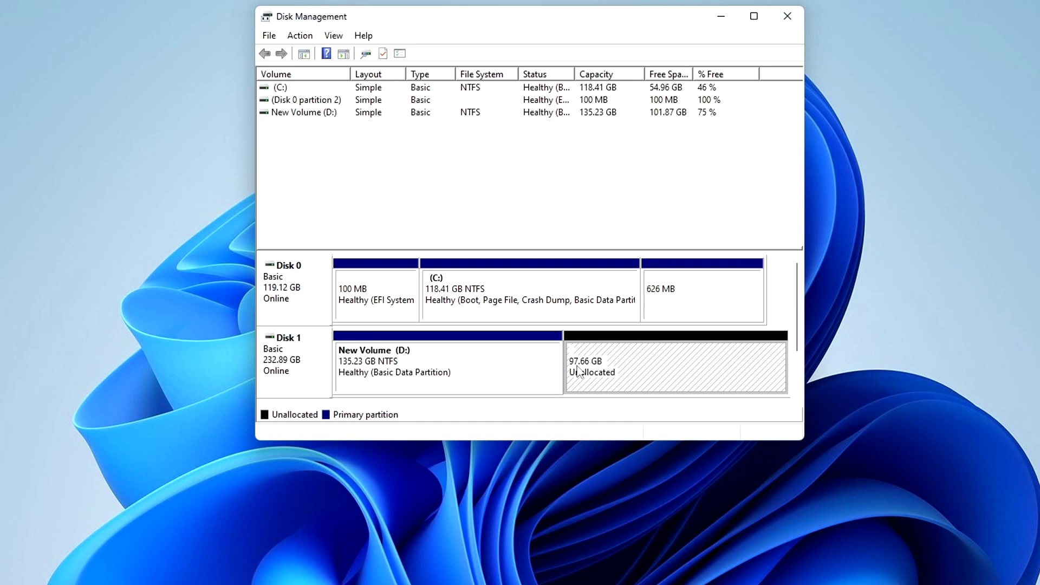
{"action": "left_click", "coordinate": [787, 17]}
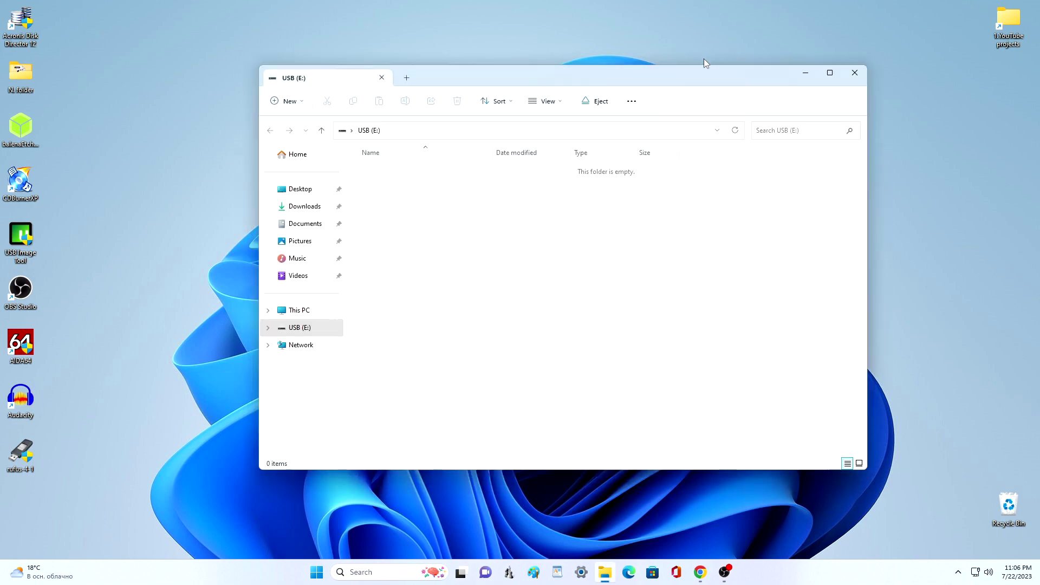
{"action": "left_click", "coordinate": [327, 312]}
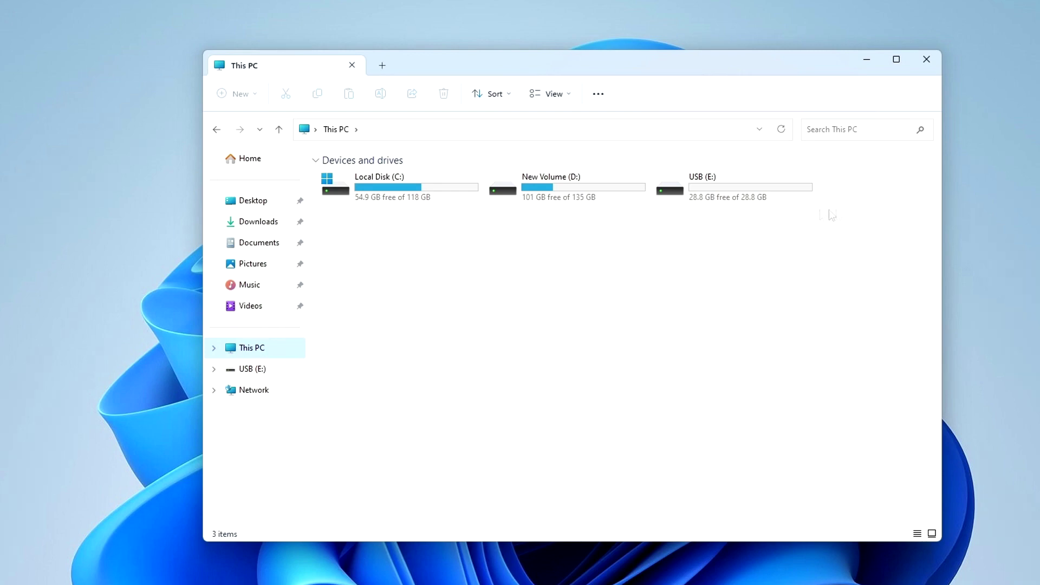
{"action": "left_click", "coordinate": [927, 63]}
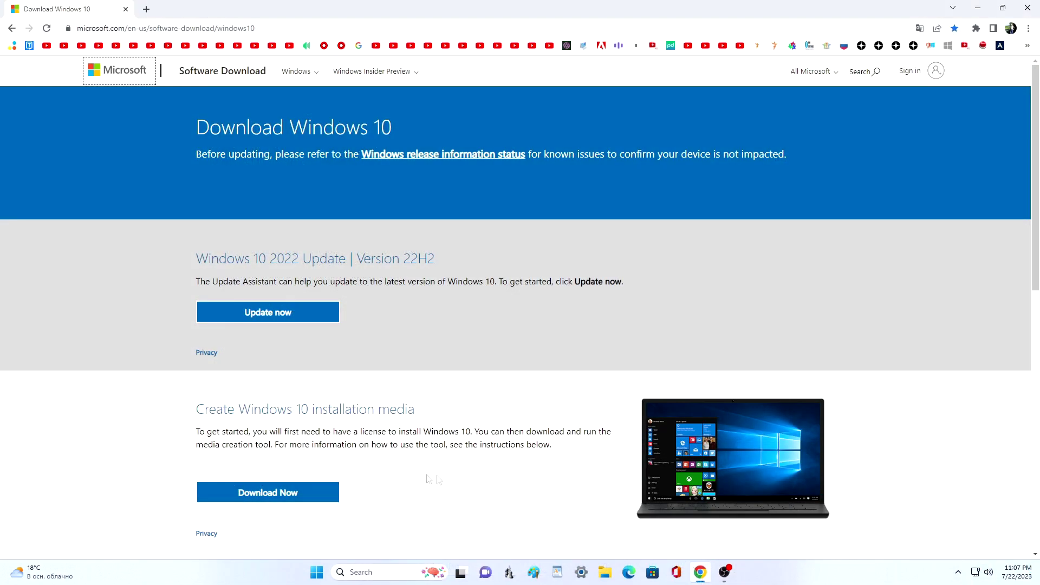
Step: Review the upgrade and installation-media instructions, download the MediaCreationTool, and minimize Chrome
{"action": "scroll", "coordinate": [135, 467], "scroll_direction": "down", "scroll_amount": 5}
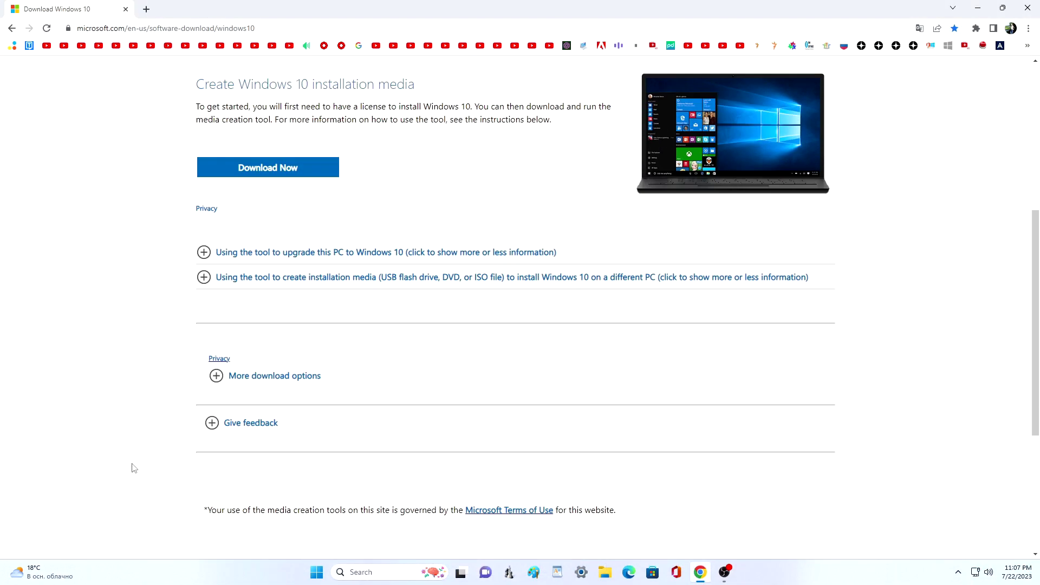
{"action": "left_click", "coordinate": [206, 254]}
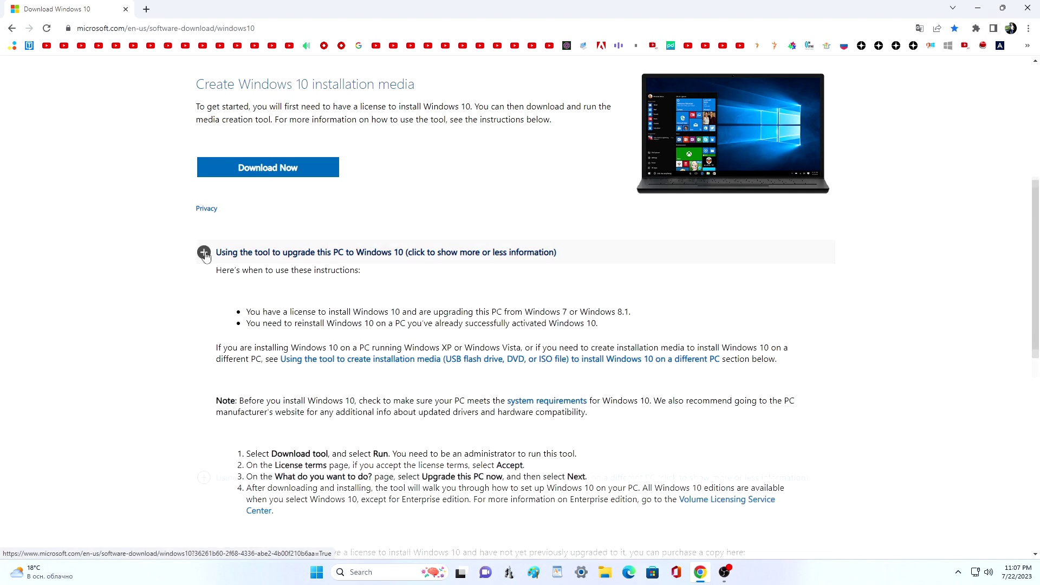
{"action": "left_click", "coordinate": [205, 255]}
{"action": "left_click", "coordinate": [204, 282]}
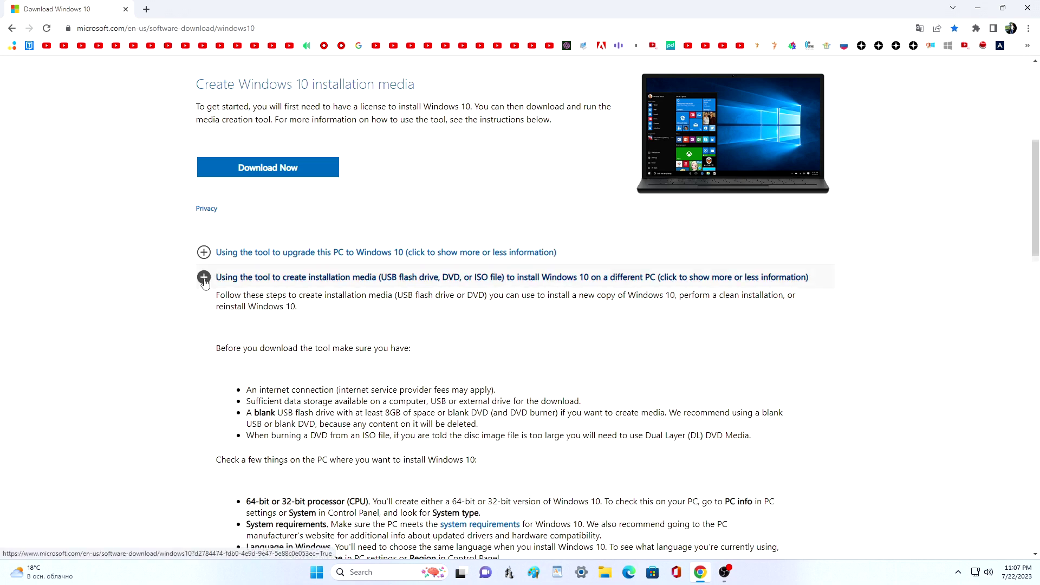
{"action": "left_click", "coordinate": [204, 277]}
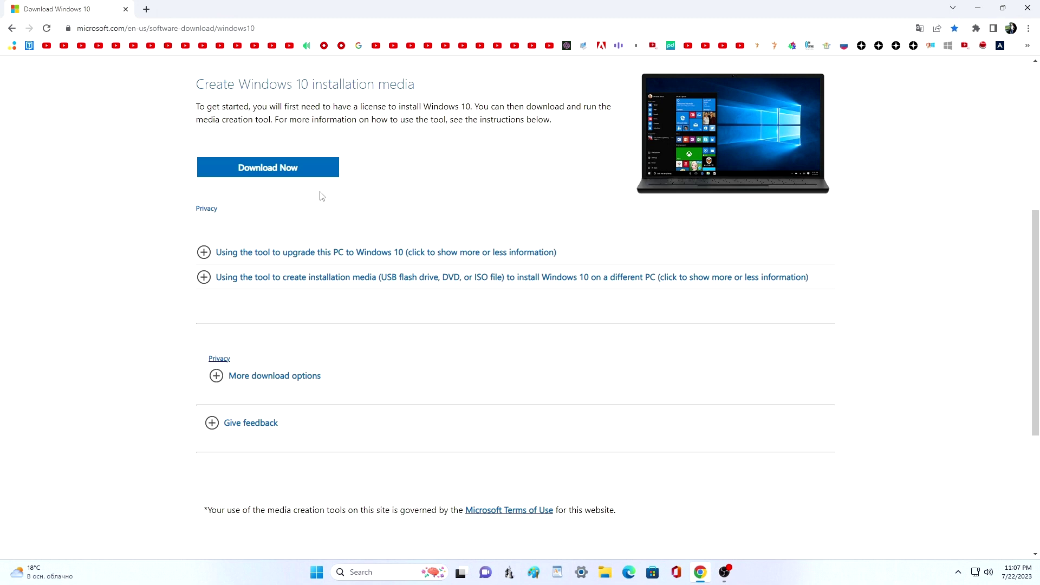
{"action": "left_click", "coordinate": [329, 172]}
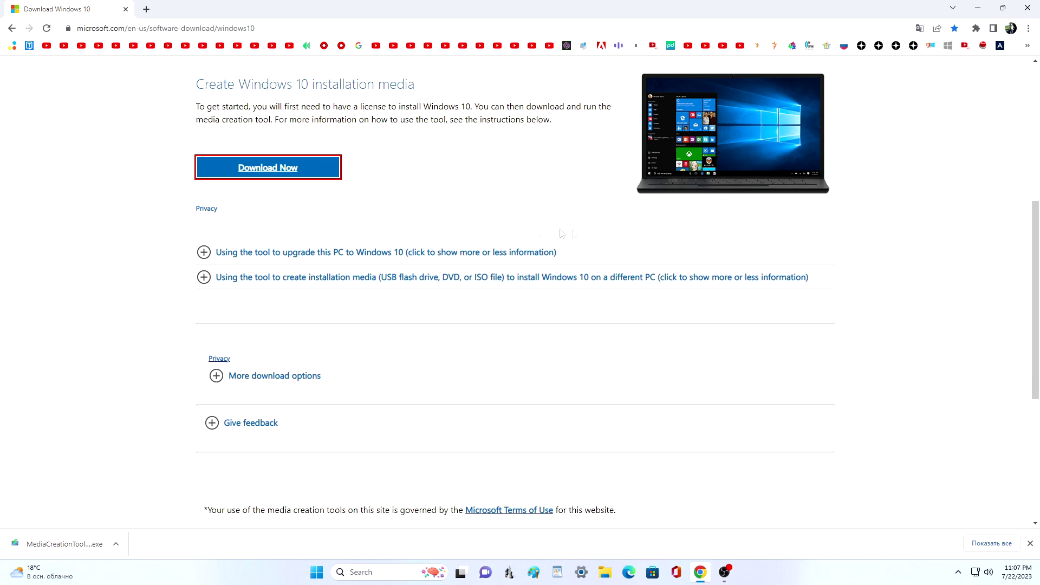
{"action": "left_click", "coordinate": [977, 8]}
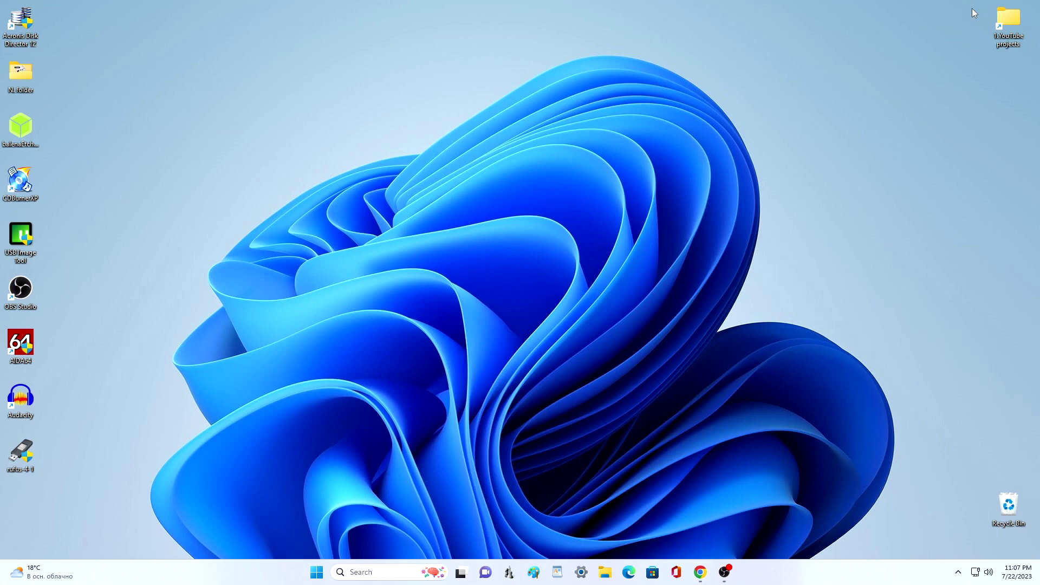
{"action": "left_click", "coordinate": [606, 572]}
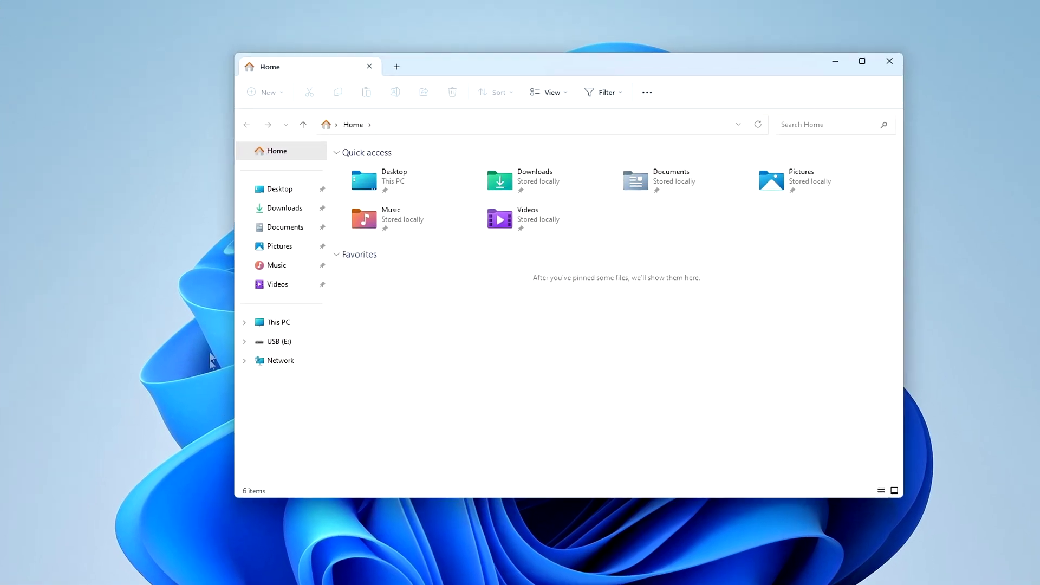
Step: Run MediaCreationTool22H2 from Downloads, accept the license, and choose creating installation media for another PC
{"action": "left_click", "coordinate": [262, 220]}
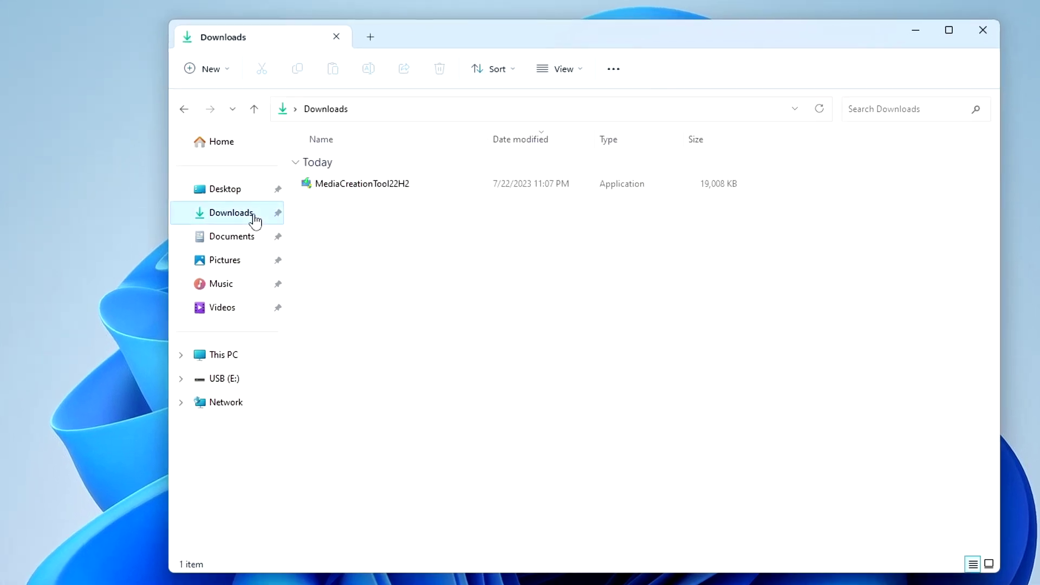
{"action": "double_click", "coordinate": [374, 187]}
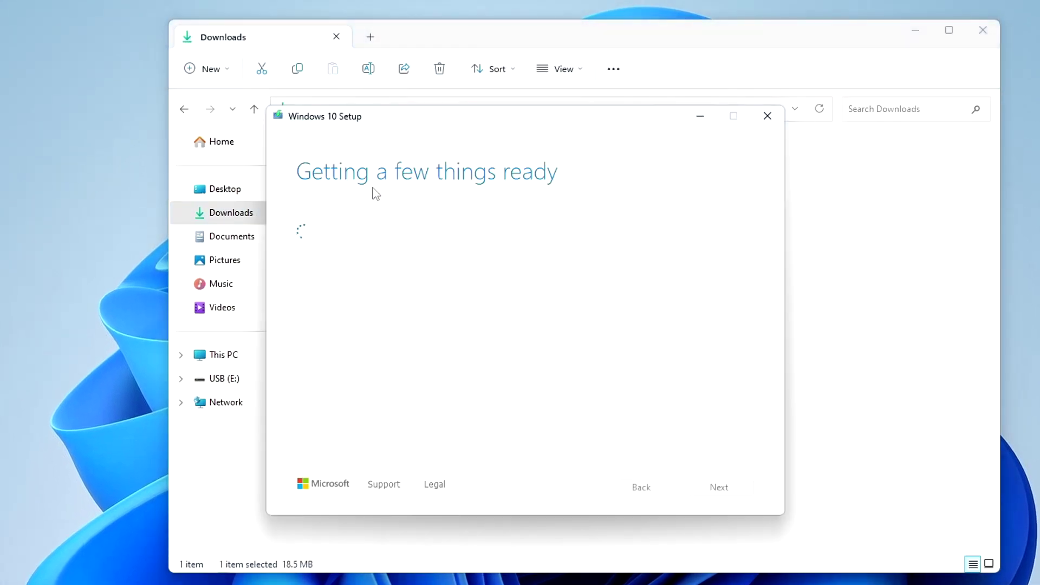
{"action": "left_click", "coordinate": [983, 30]}
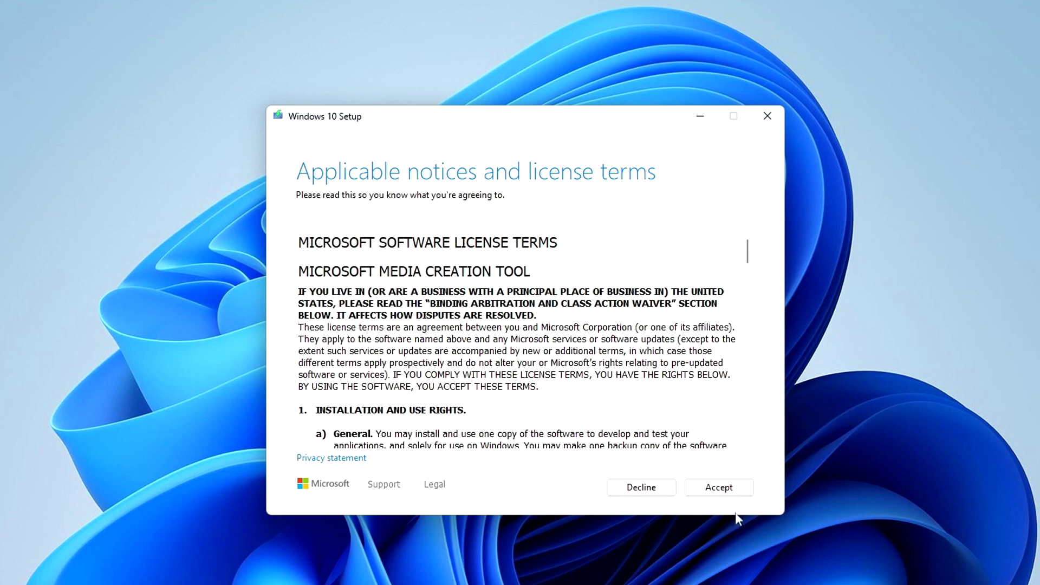
{"action": "left_click", "coordinate": [746, 494]}
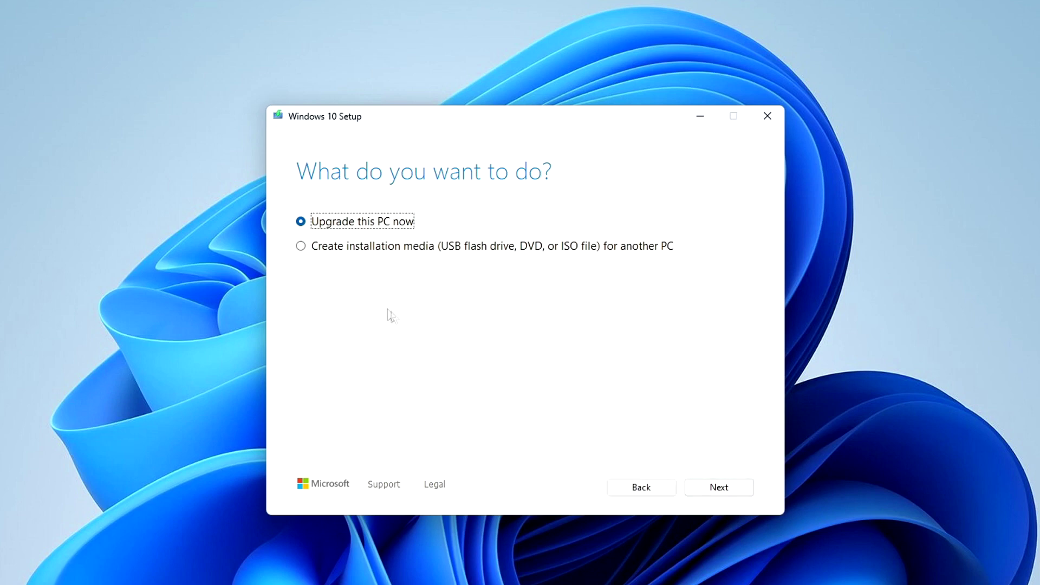
{"action": "left_click", "coordinate": [302, 247]}
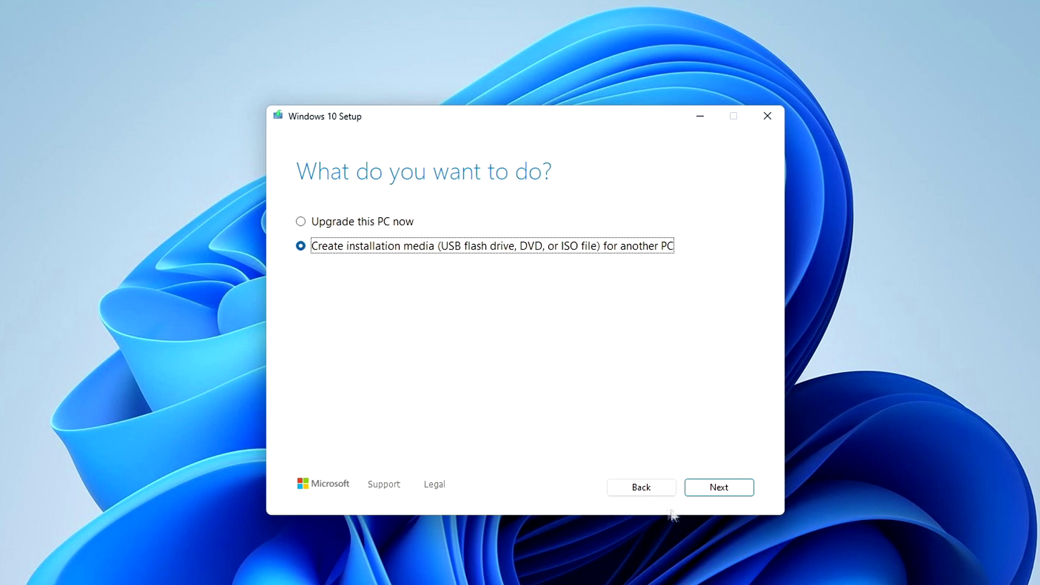
{"action": "left_click", "coordinate": [702, 491]}
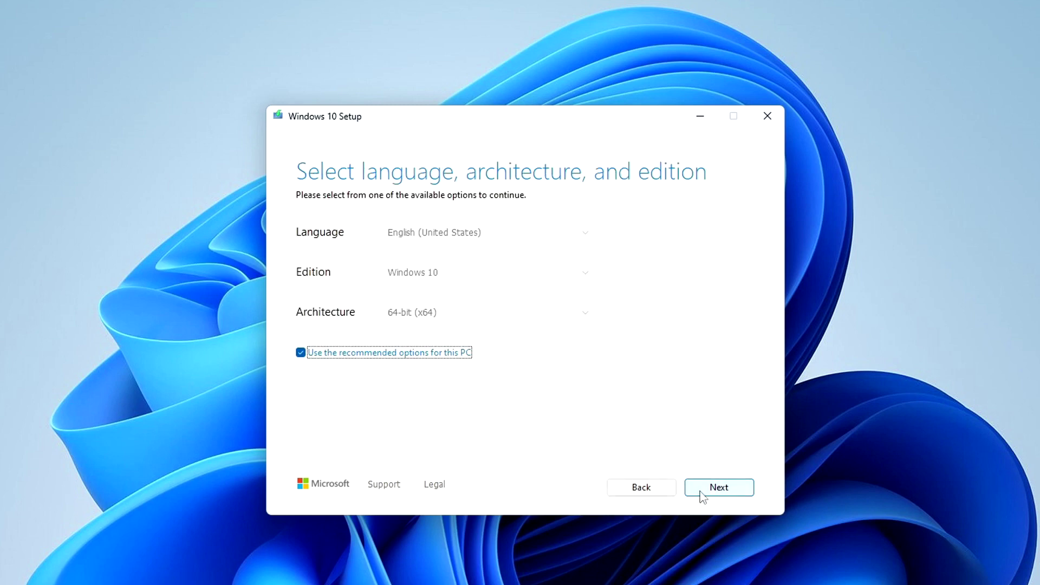
Step: Turn off recommended options and keep English (United States), Windows 10 and 64-bit (x64)
{"action": "left_click", "coordinate": [301, 353]}
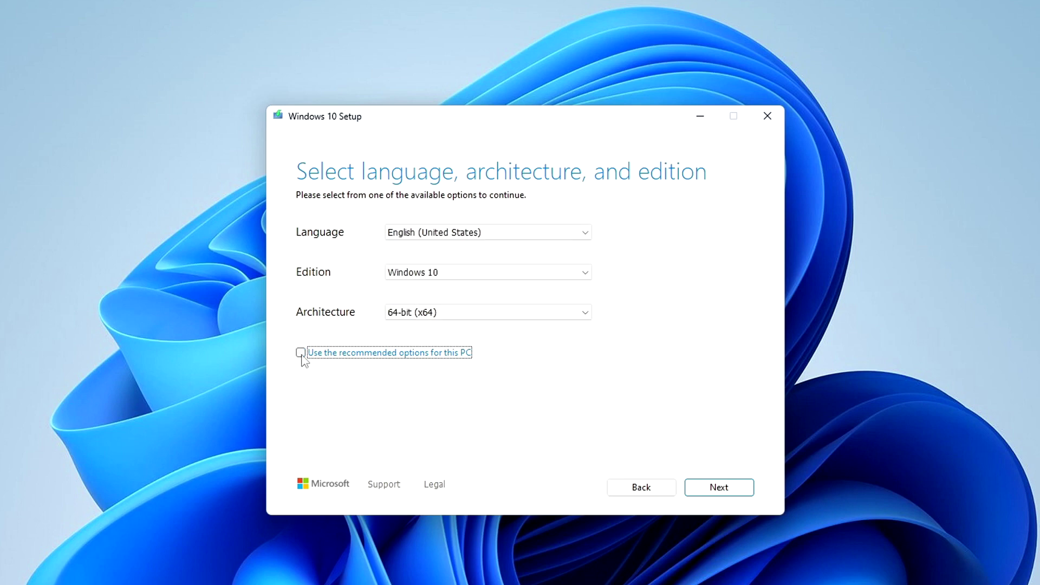
{"action": "left_click", "coordinate": [586, 234]}
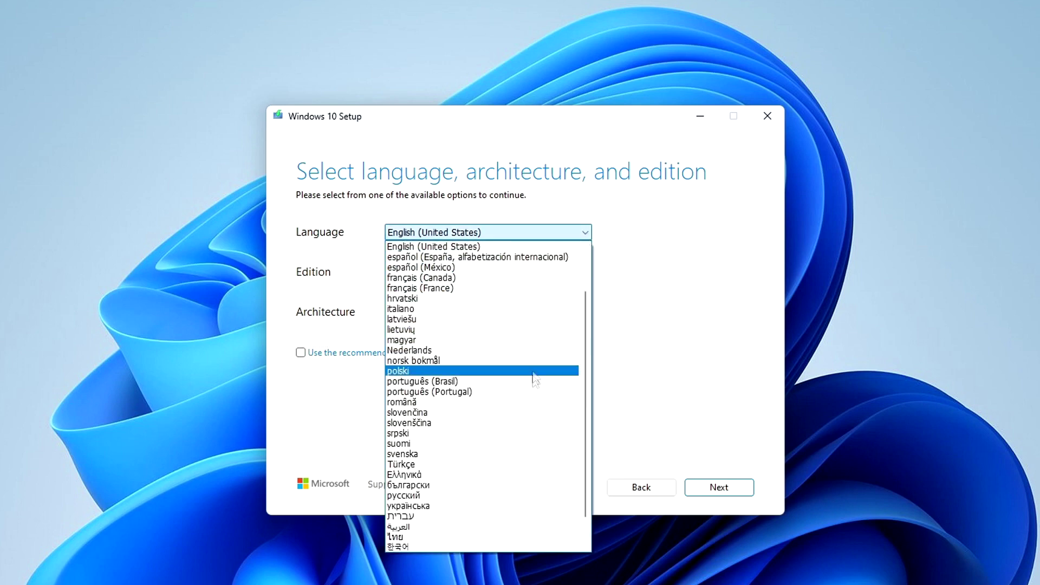
{"action": "left_click", "coordinate": [624, 258]}
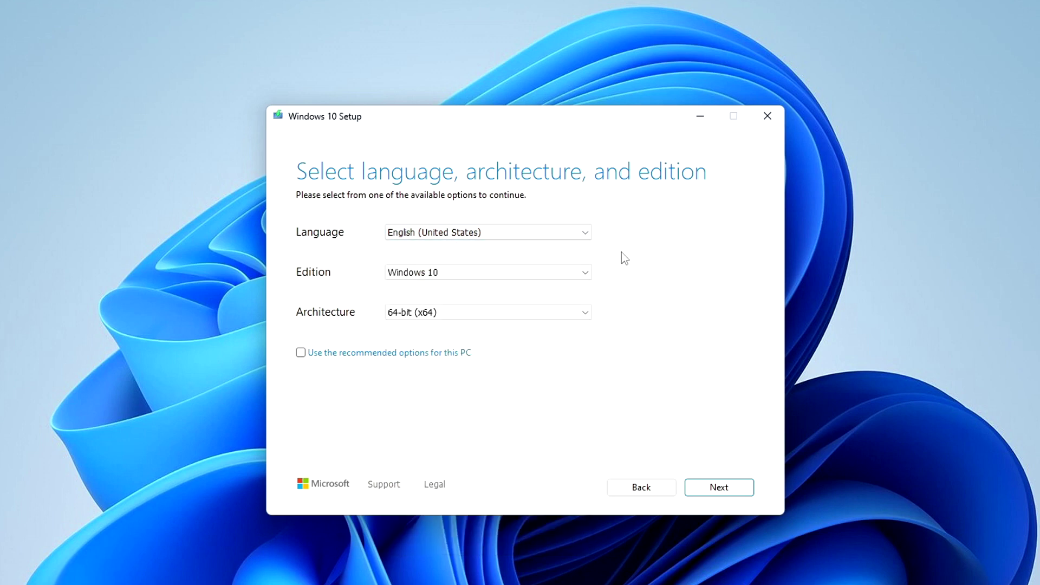
{"action": "left_click", "coordinate": [587, 318]}
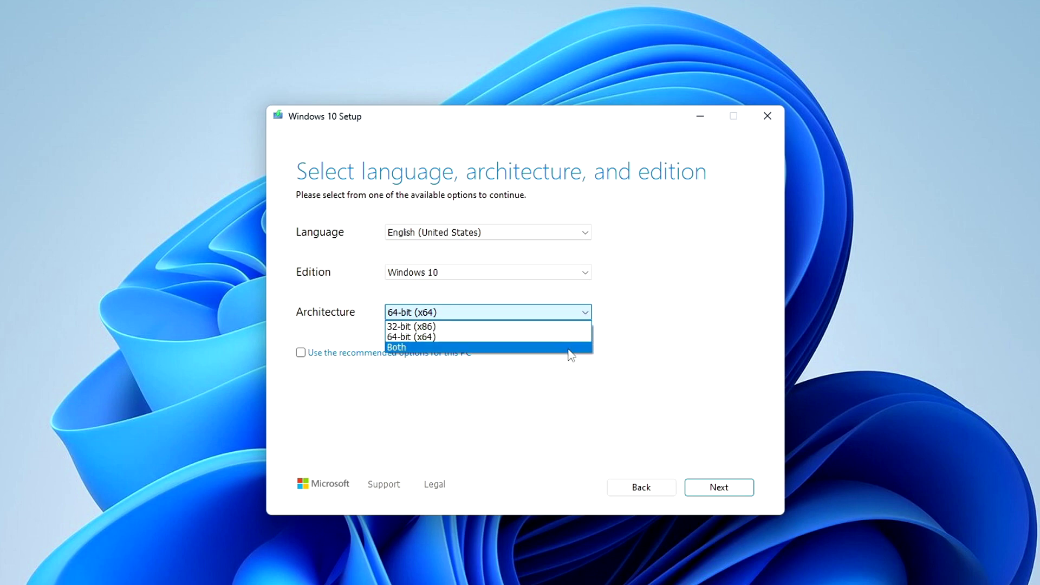
{"action": "left_click", "coordinate": [615, 349]}
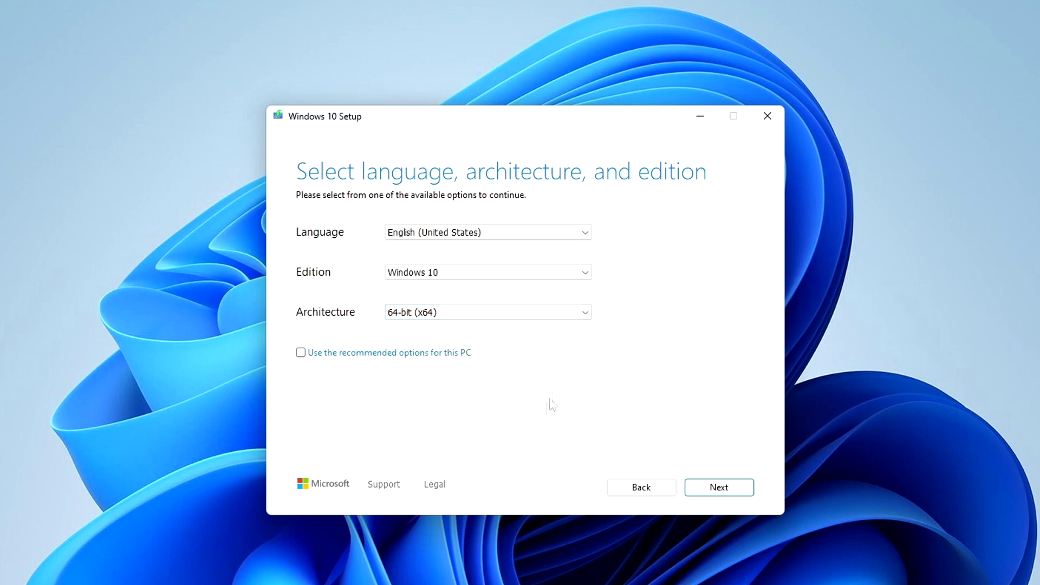
{"action": "left_click", "coordinate": [699, 494]}
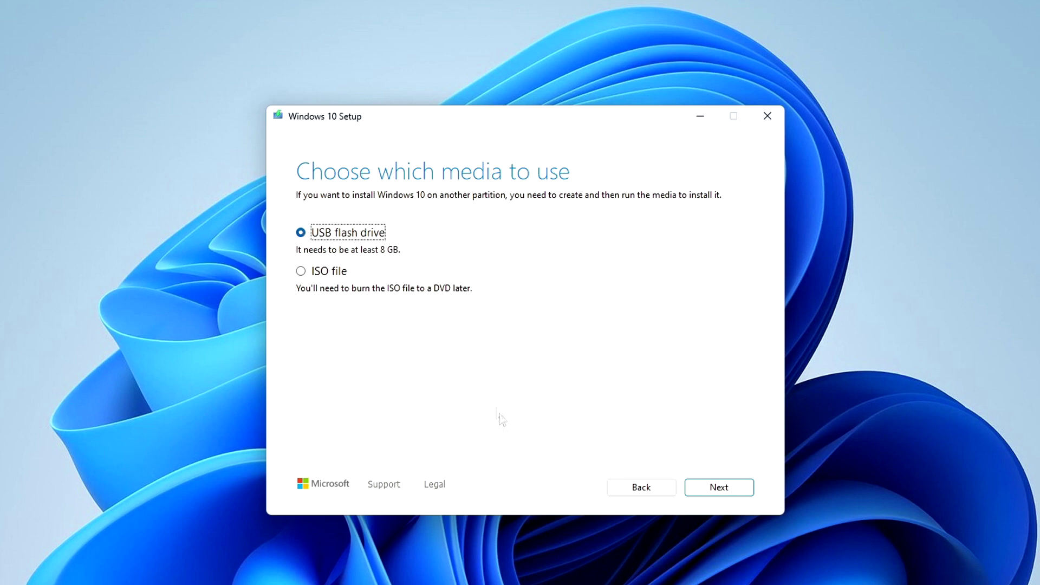
Step: Write Windows 10 to the E: (USB) flash drive and finish when it reports ready
{"action": "left_click", "coordinate": [703, 490]}
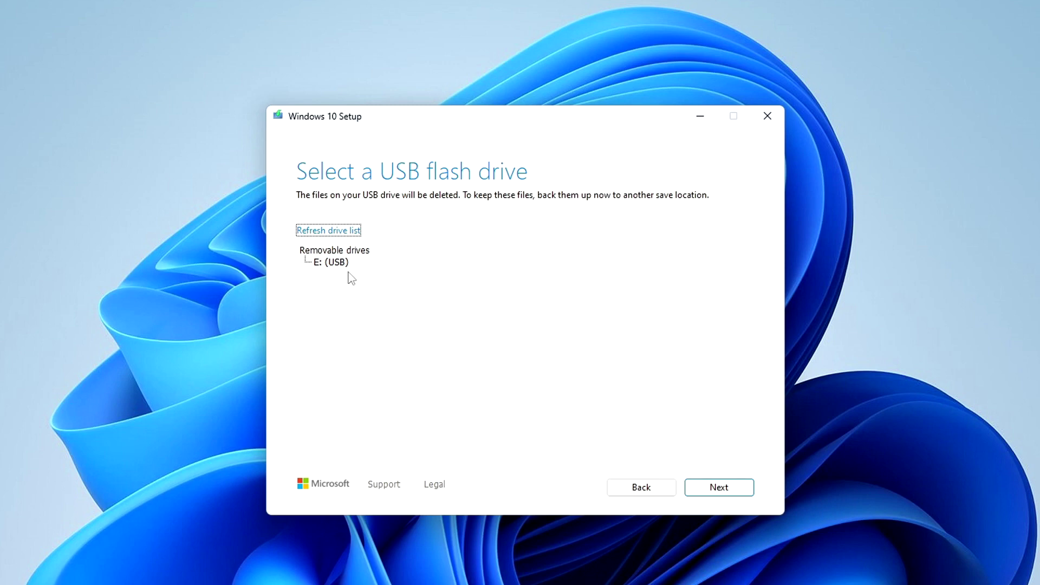
{"action": "left_click", "coordinate": [701, 495]}
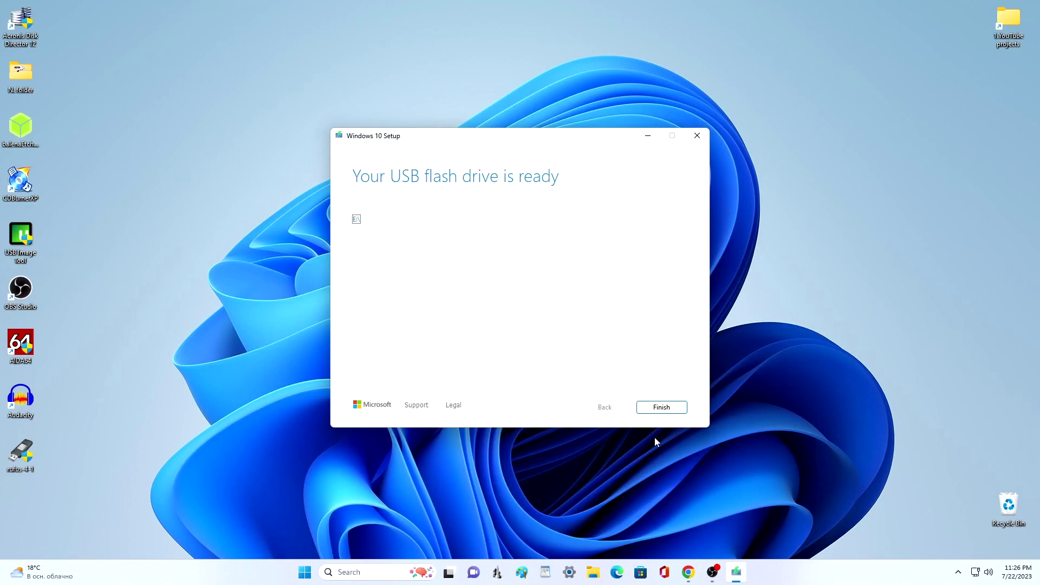
{"action": "left_click", "coordinate": [684, 414]}
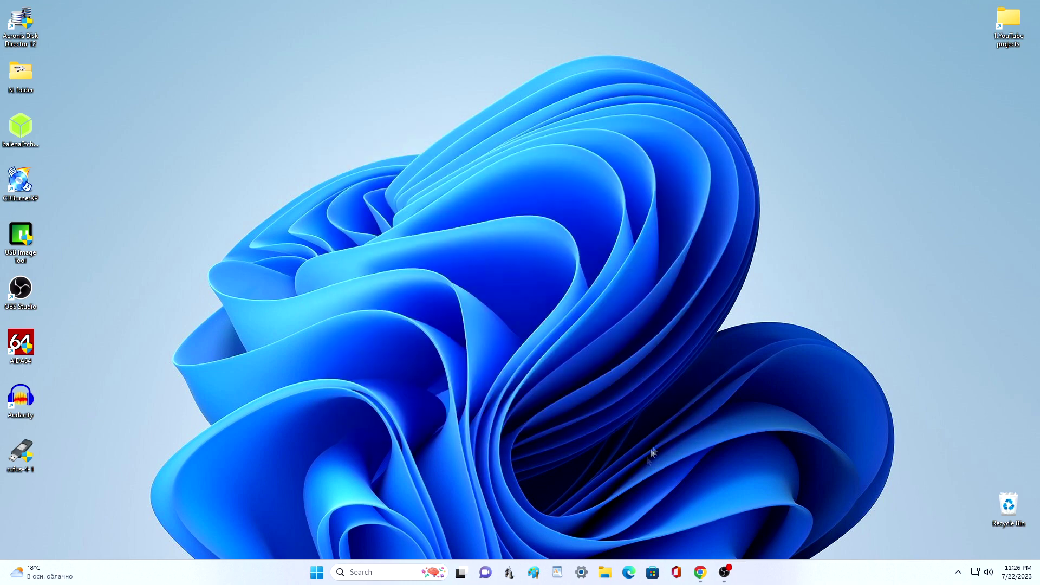
{"action": "left_click", "coordinate": [606, 573]}
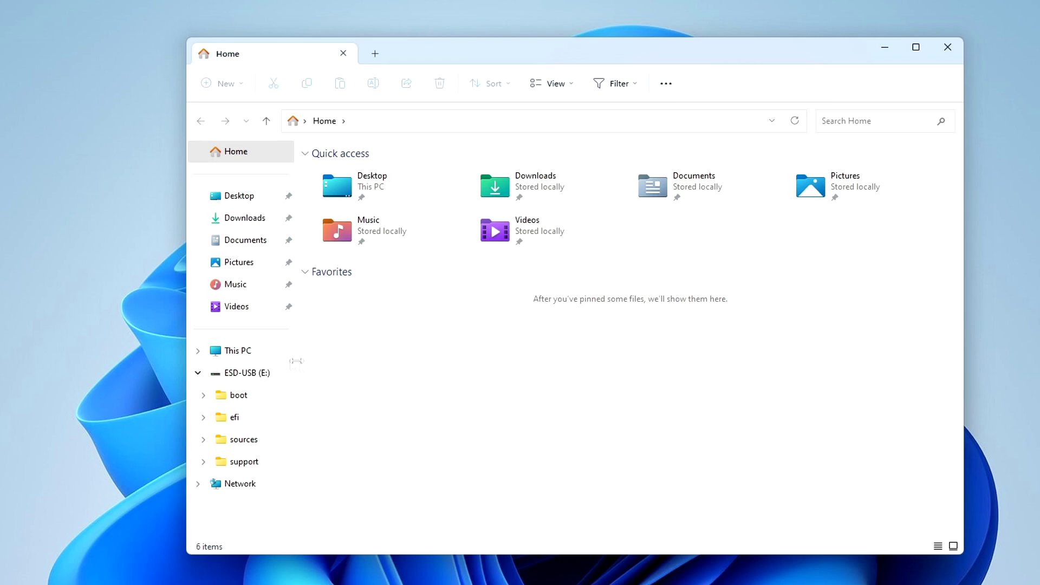
{"action": "left_click", "coordinate": [271, 352]}
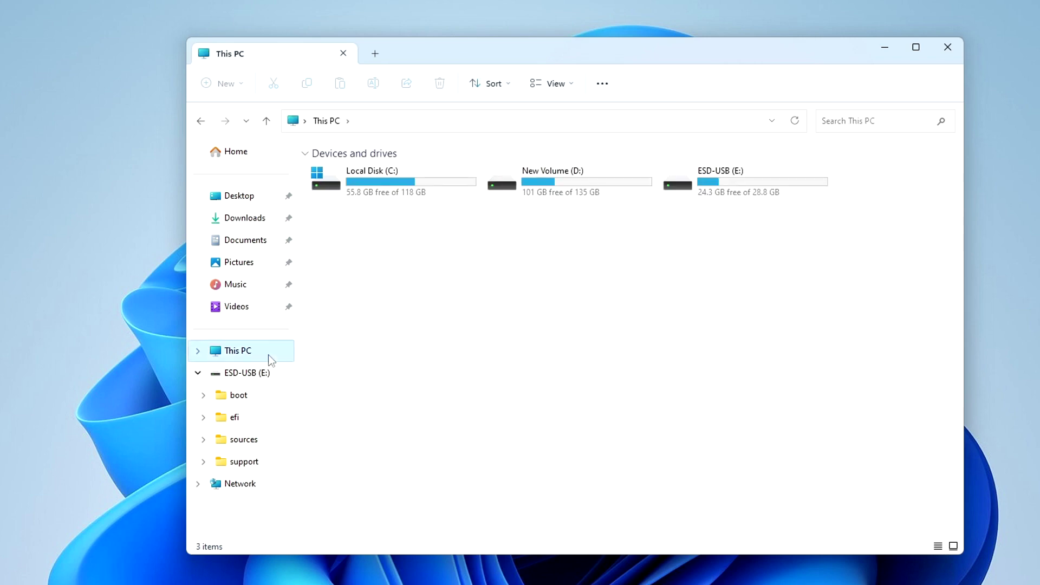
{"action": "double_click", "coordinate": [746, 184]}
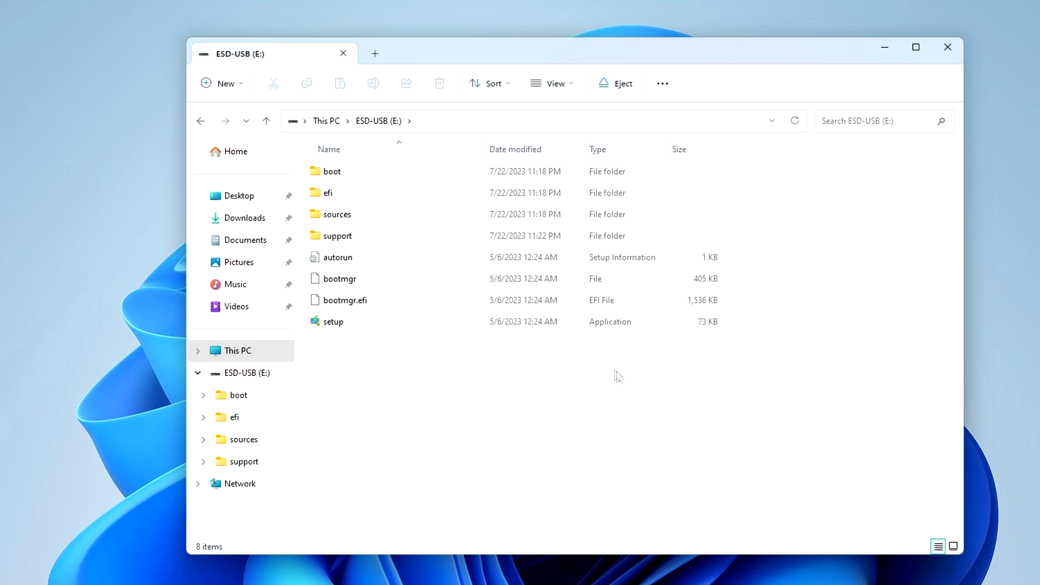
{"action": "left_click", "coordinate": [949, 54]}
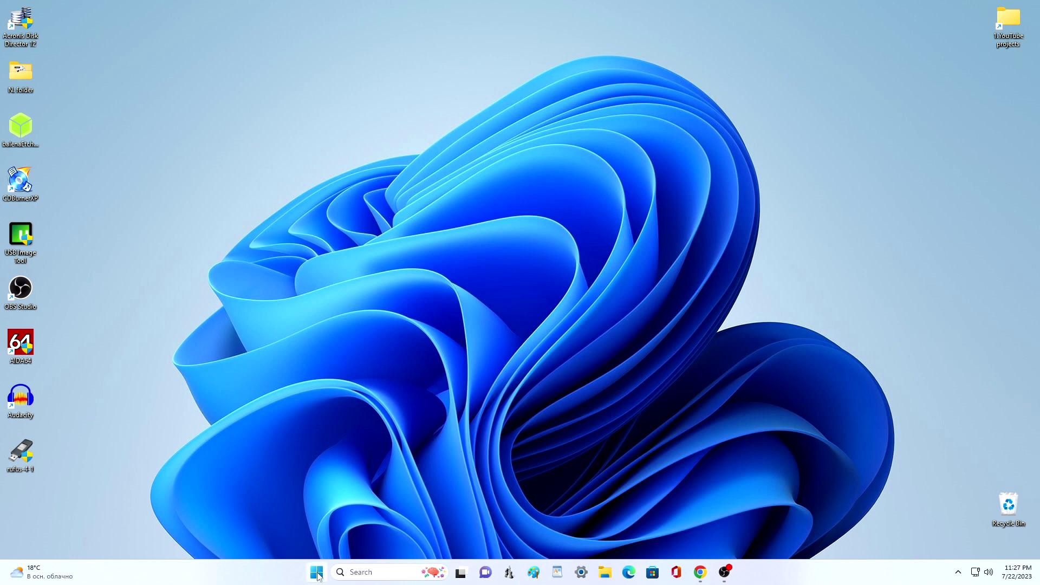
Step: Restart the PC and boot from the UEFI Kingston DataTraveler USB entry
{"action": "right_click", "coordinate": [318, 575]}
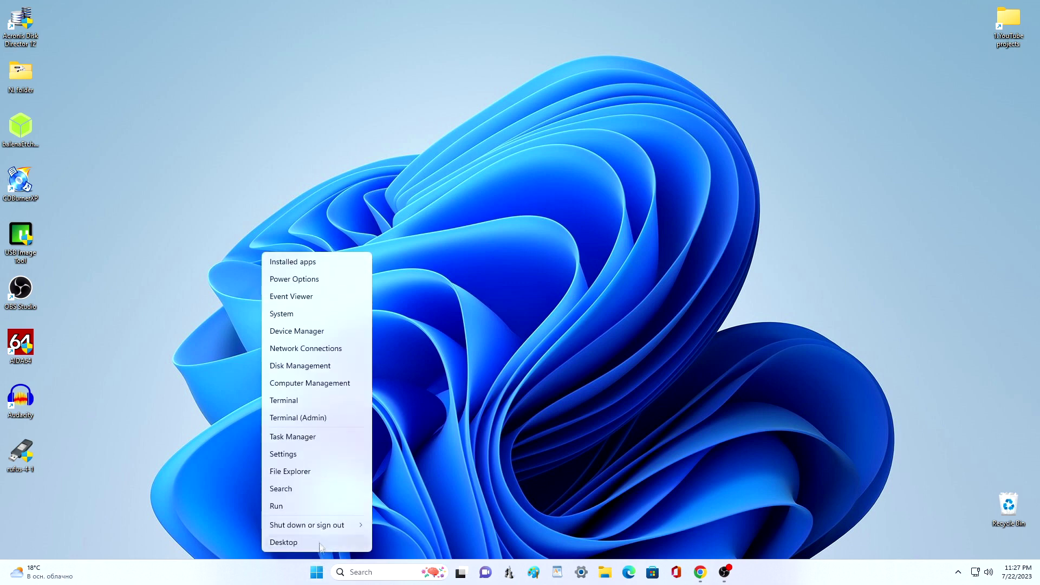
{"action": "mouse_move", "coordinate": [321, 529]}
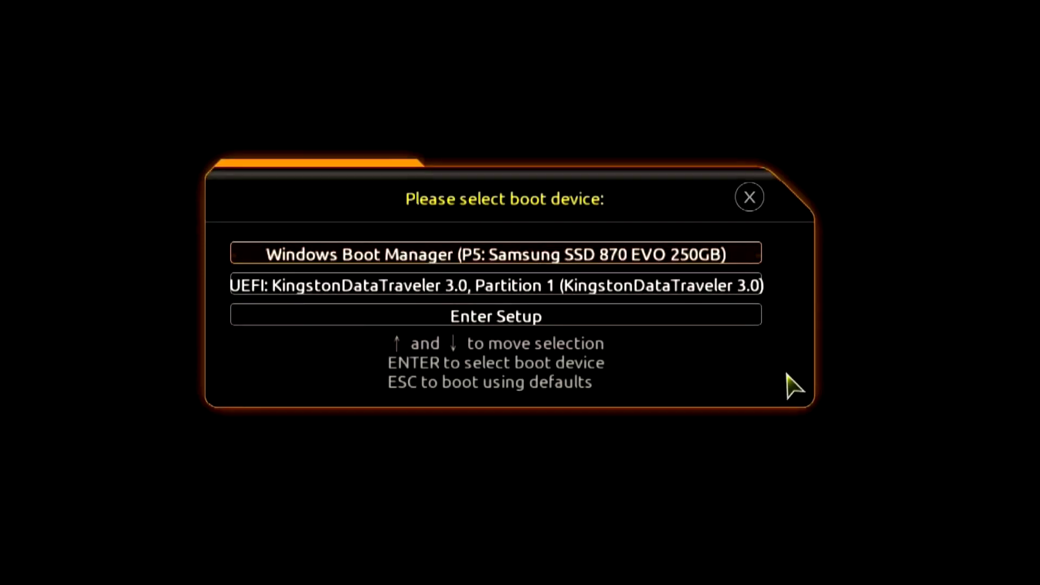
{"action": "key", "text": "Down"}
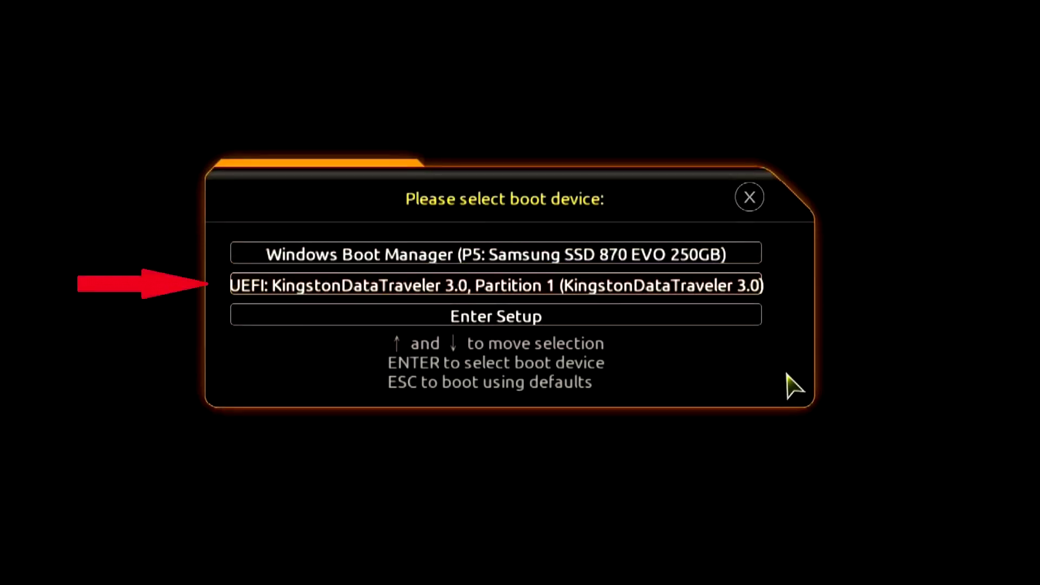
{"action": "key", "text": "Return"}
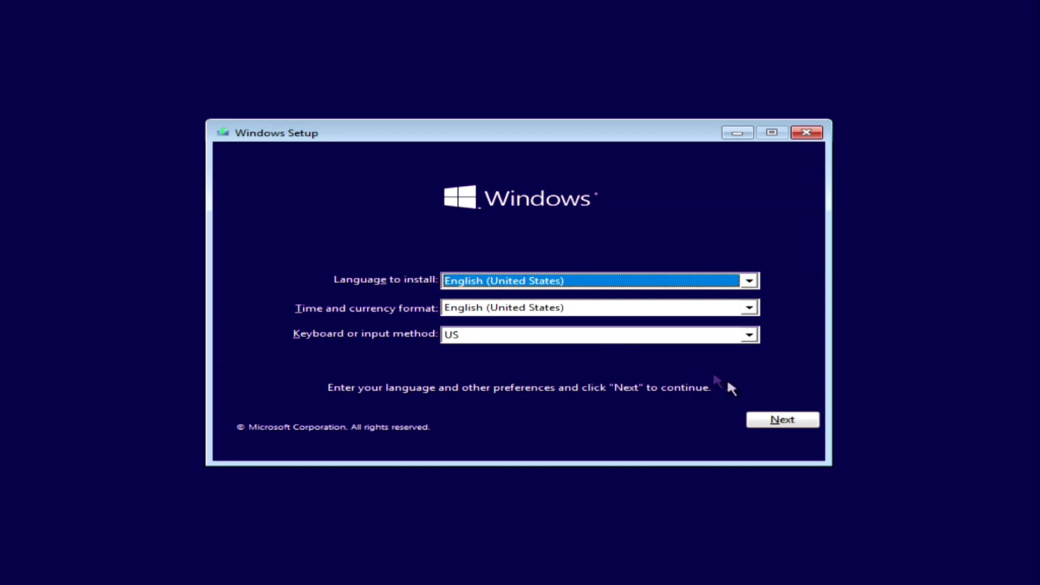
Step: Keep English (United States) and start installing without a product key
{"action": "left_click", "coordinate": [760, 427]}
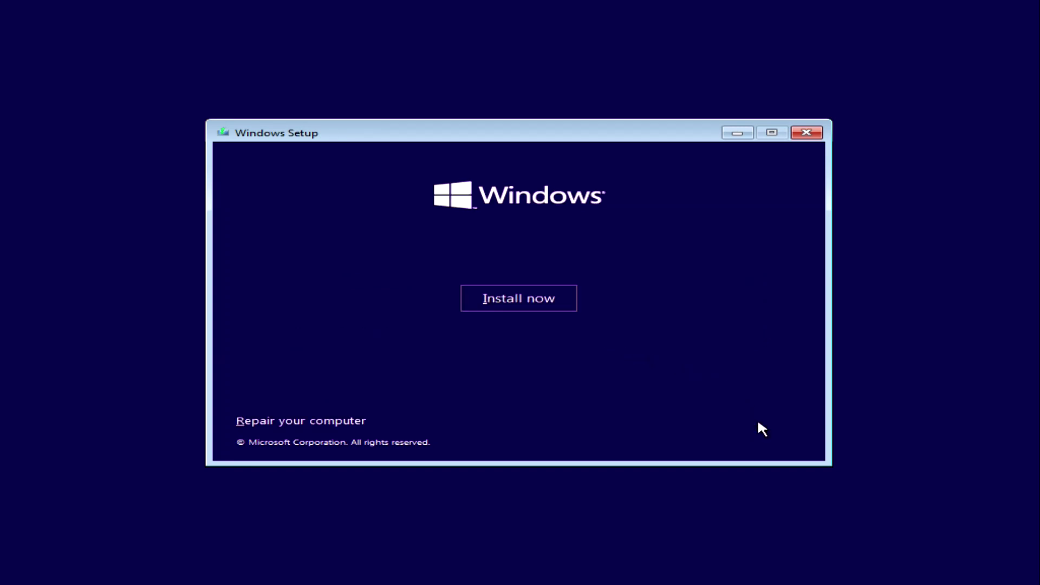
{"action": "left_click", "coordinate": [567, 304]}
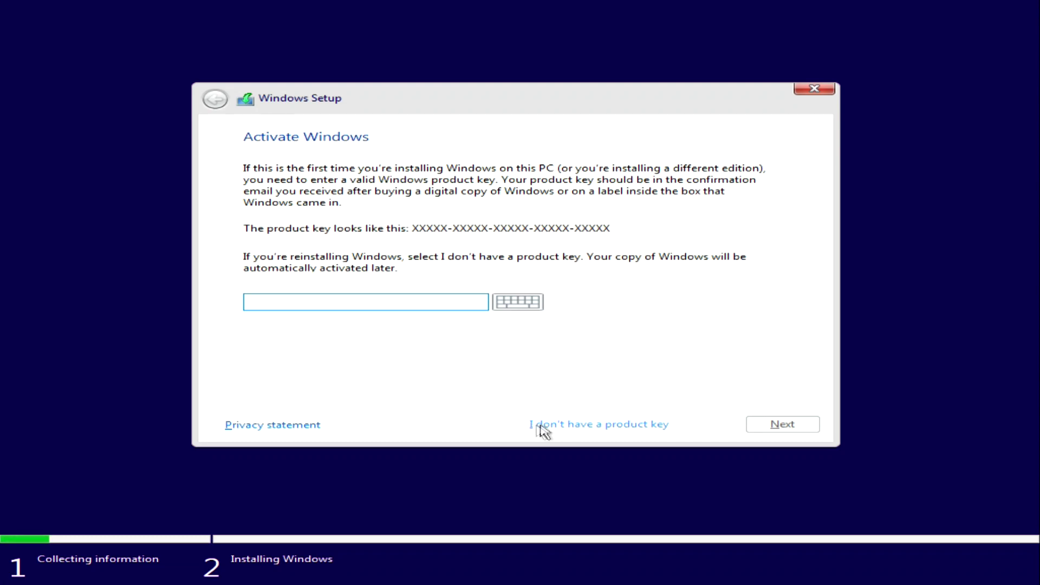
{"action": "left_click", "coordinate": [582, 430]}
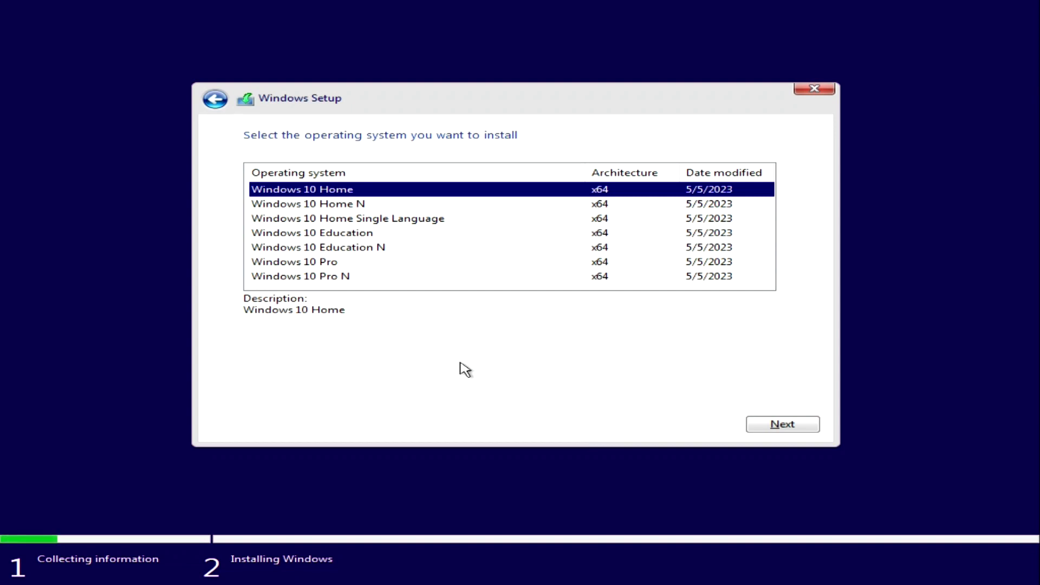
Step: Choose the Windows 10 Pro edition and accept the license terms
{"action": "left_click", "coordinate": [331, 265]}
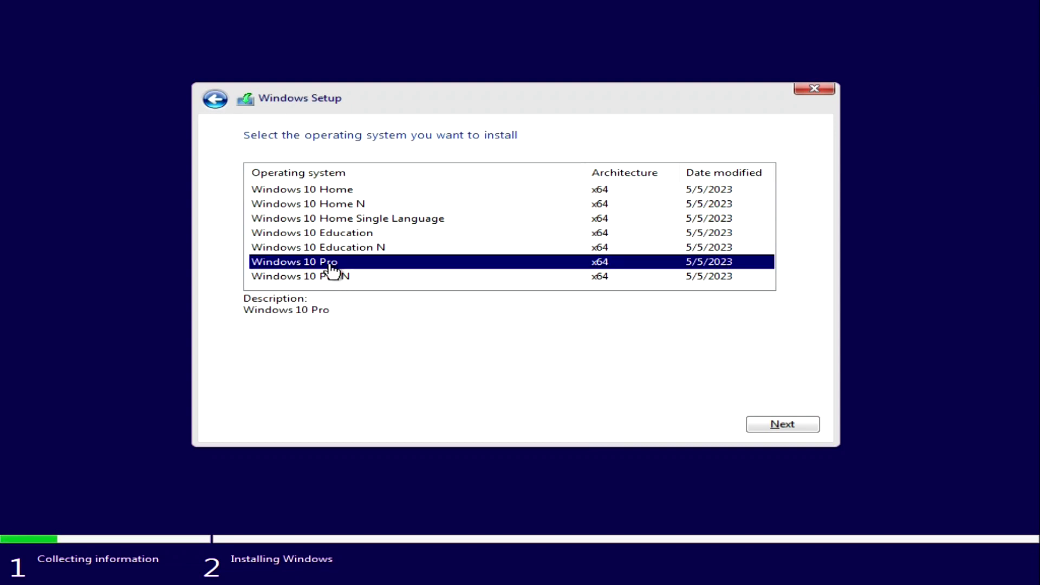
{"action": "left_click", "coordinate": [759, 430]}
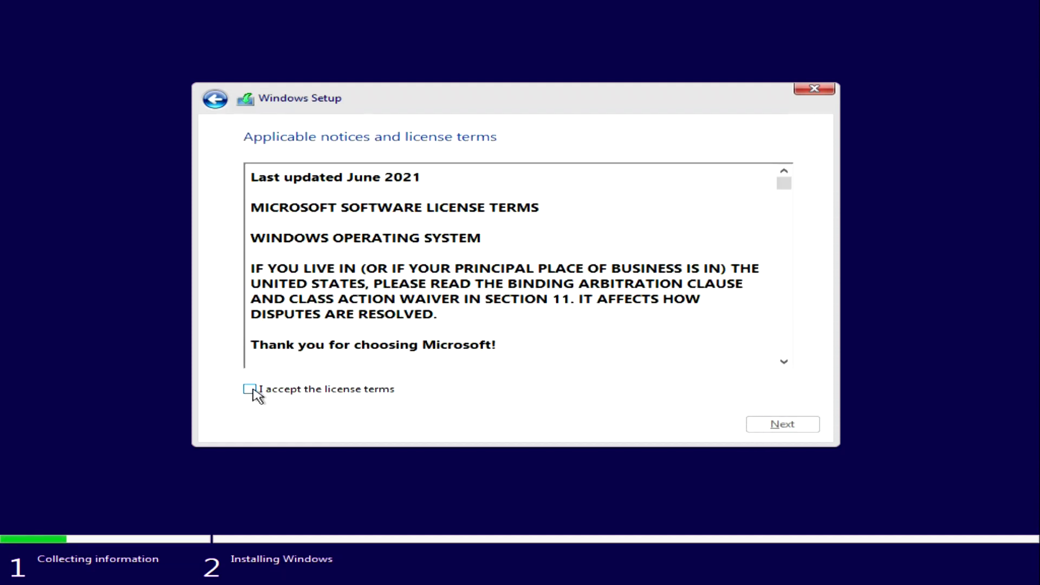
{"action": "left_click", "coordinate": [258, 391]}
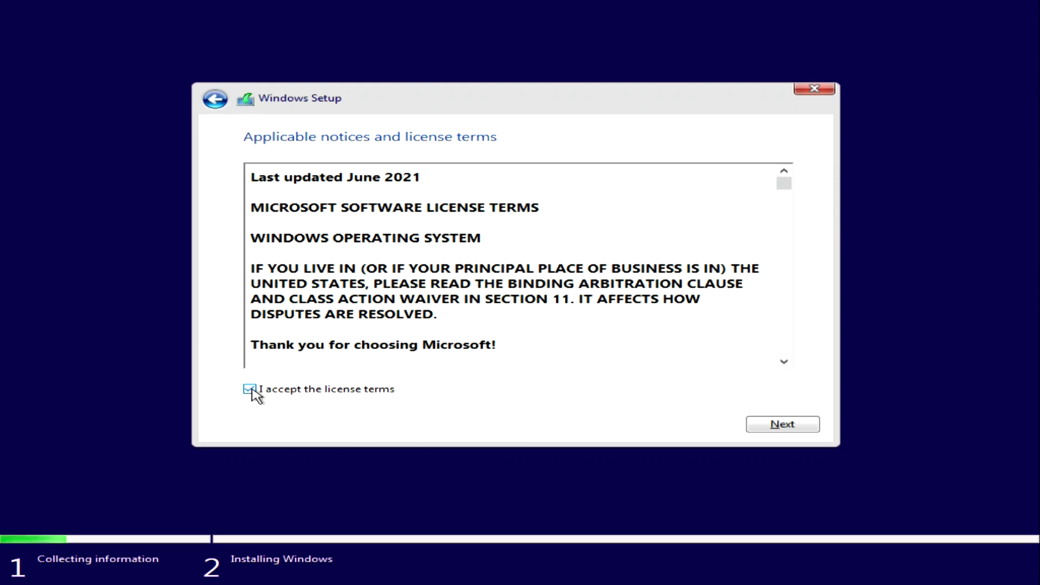
Step: Continue past the license page and pick 'Custom: Install Windows only (advanced)'
{"action": "left_click", "coordinate": [756, 430]}
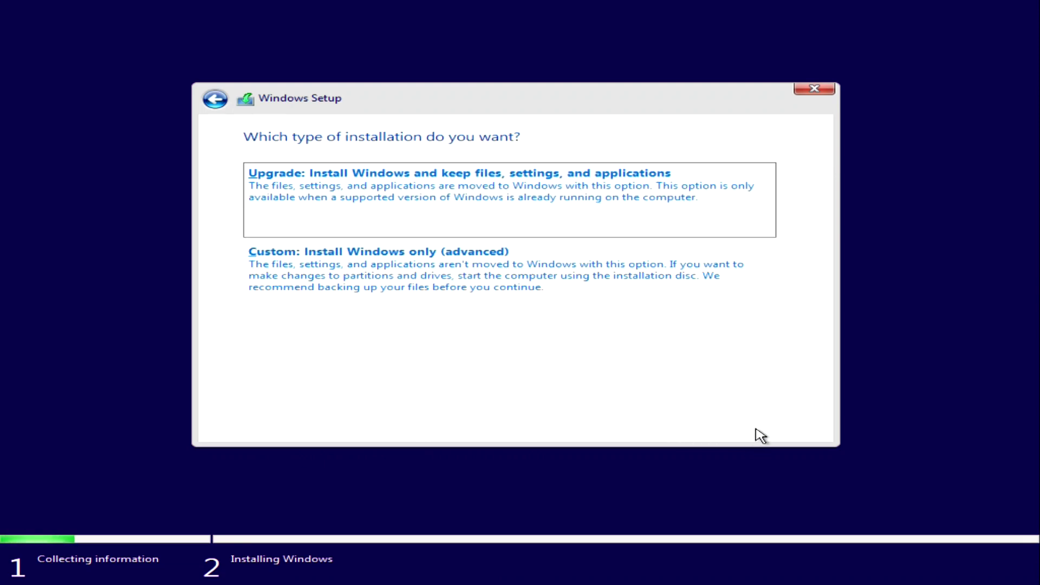
{"action": "left_click", "coordinate": [410, 278]}
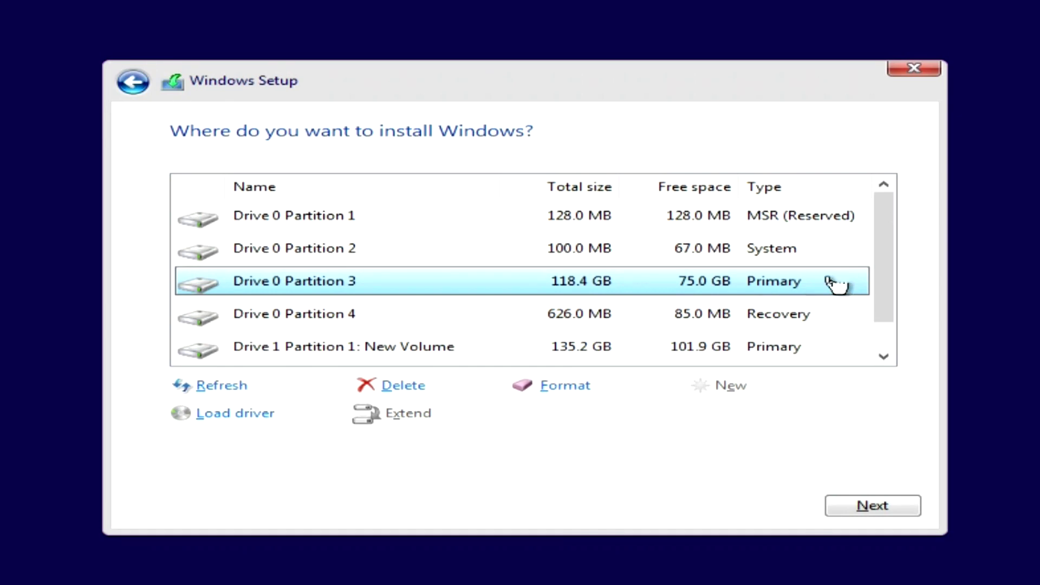
Step: Install Windows 10 into Drive 1's 97.7 GB Unallocated Space and let it run to restart
{"action": "left_click_drag", "start_coordinate": [884, 242], "coordinate": [888, 292]}
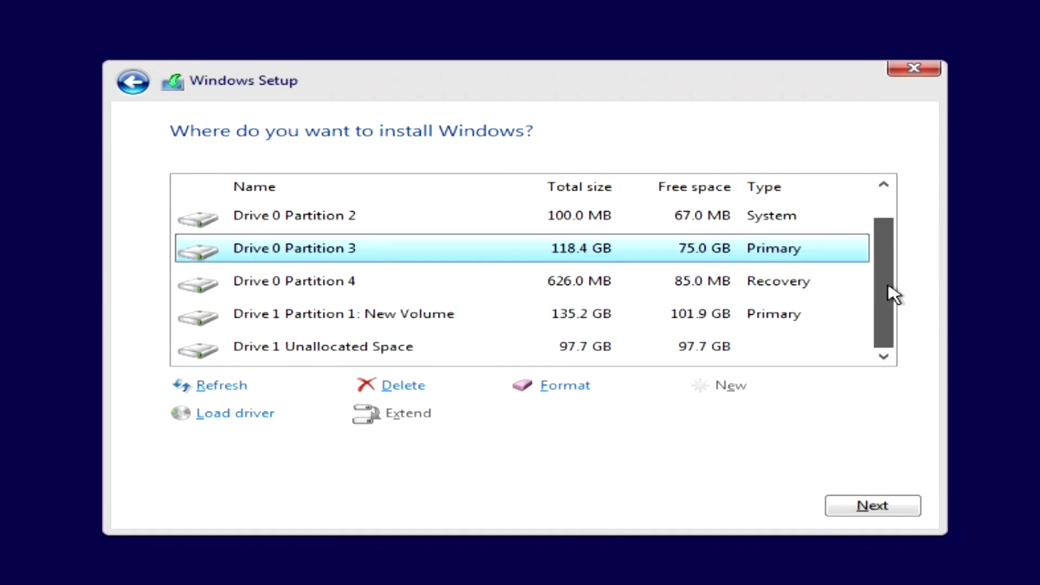
{"action": "left_click", "coordinate": [433, 323]}
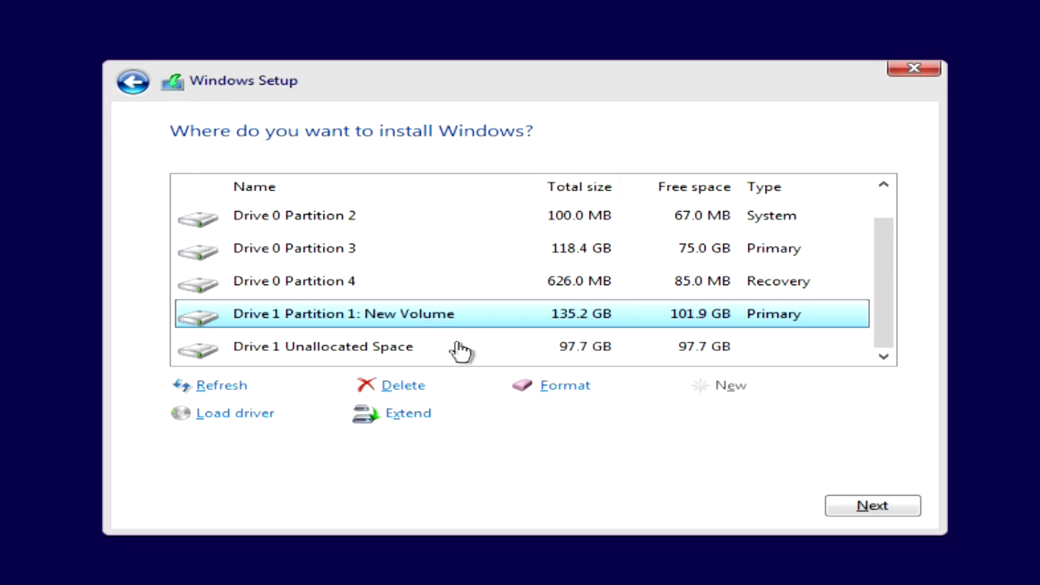
{"action": "left_click", "coordinate": [399, 352]}
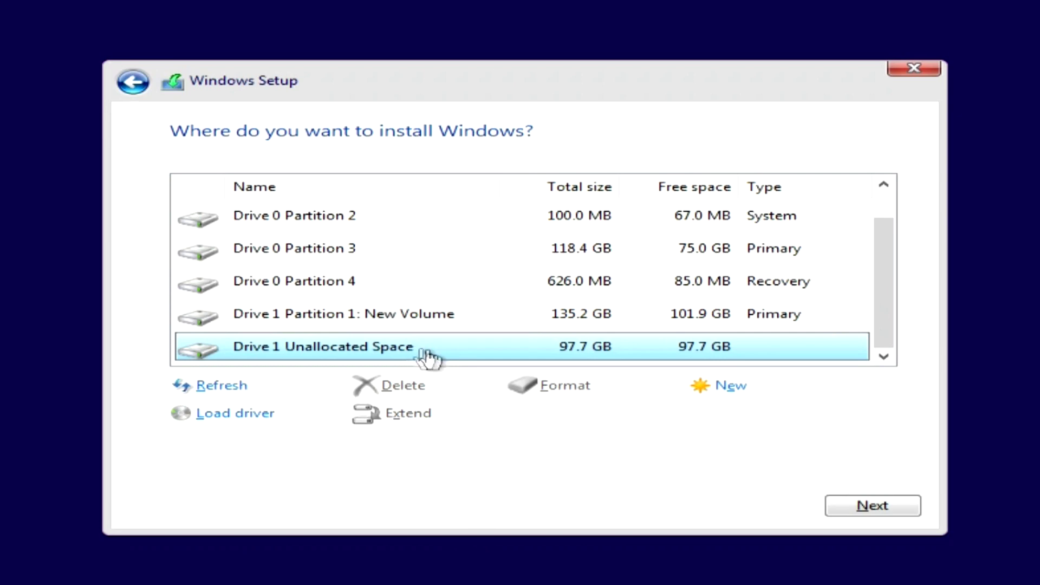
{"action": "left_click", "coordinate": [846, 511]}
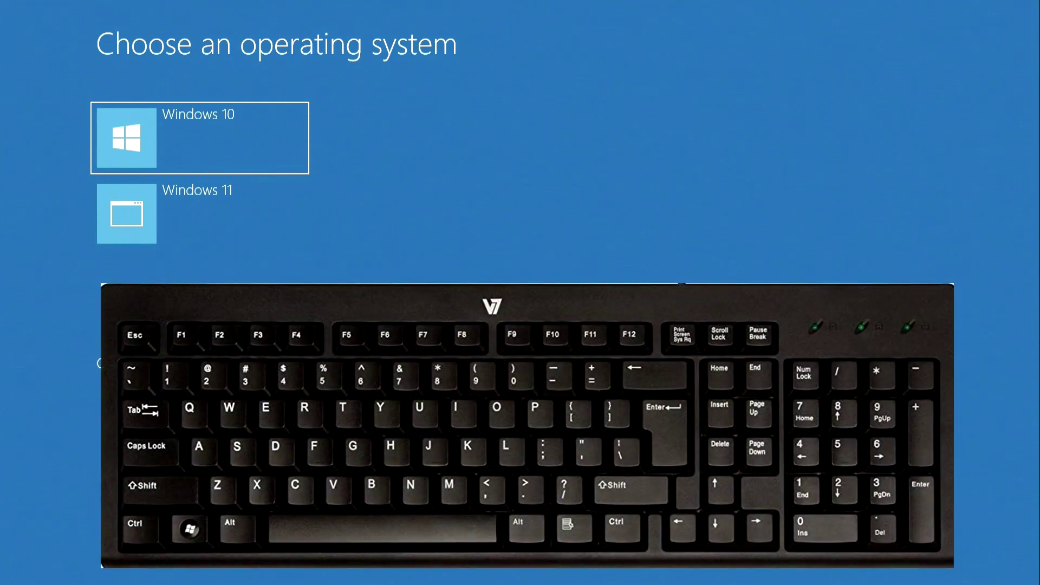
Step: Choose the boot entry with the arrow keys so Windows 10 starts
{"action": "key", "text": "Down"}
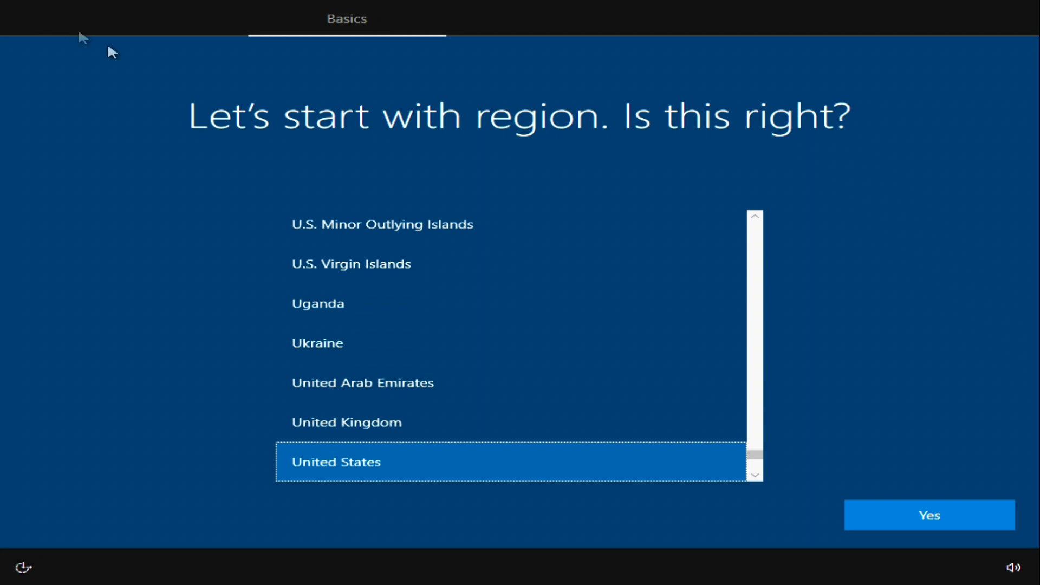
Step: Confirm United States region and US keyboard, skip a second layout, and choose personal use
{"action": "left_click", "coordinate": [889, 518]}
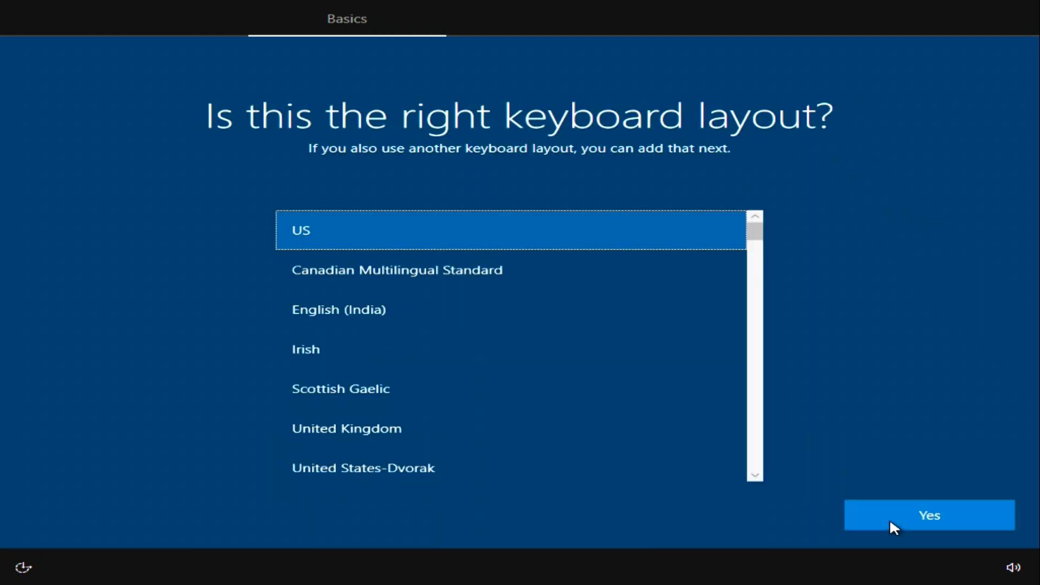
{"action": "left_click", "coordinate": [889, 518]}
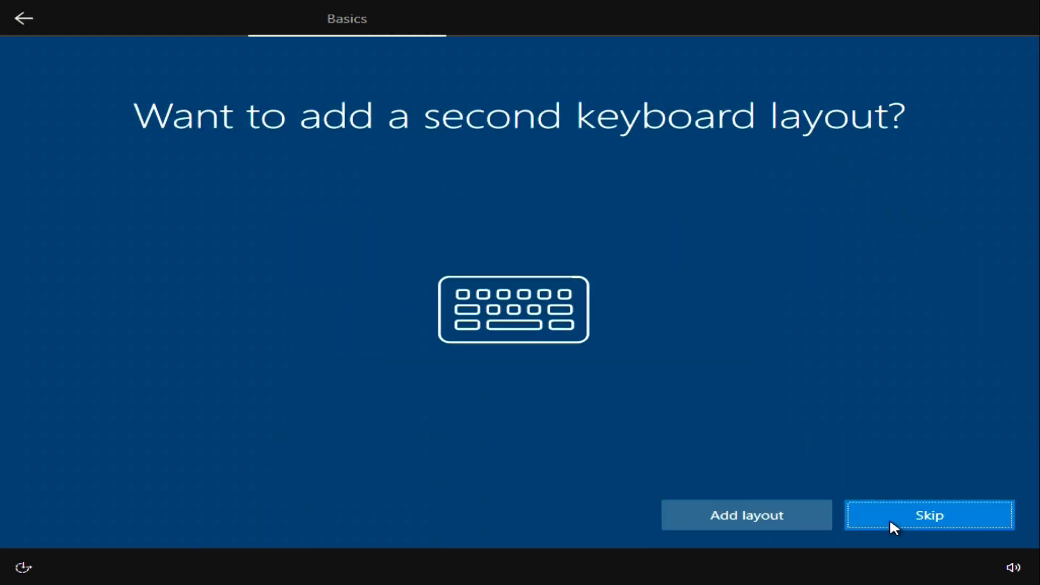
{"action": "left_click", "coordinate": [890, 522]}
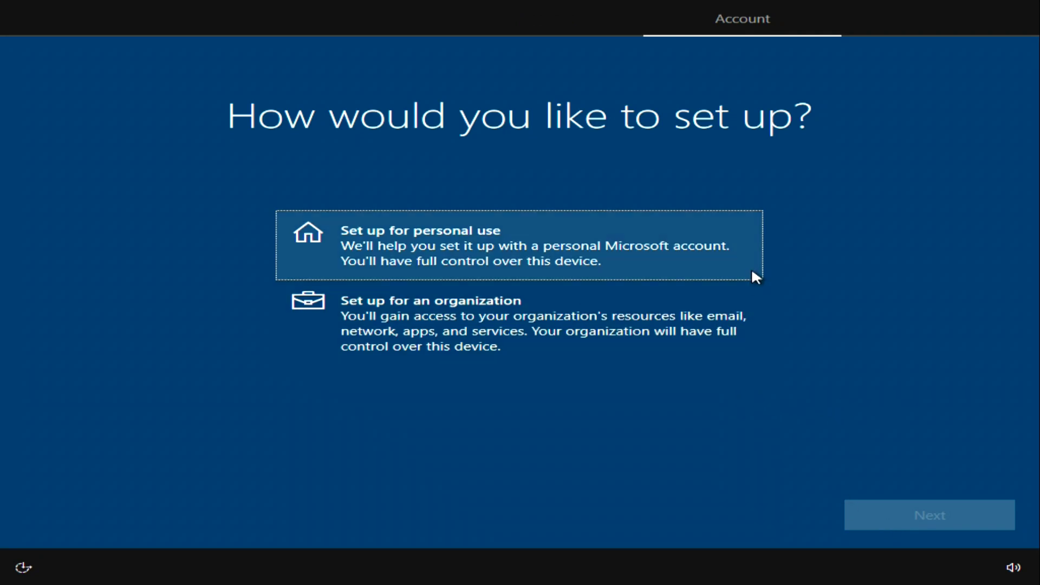
{"action": "left_click", "coordinate": [752, 267]}
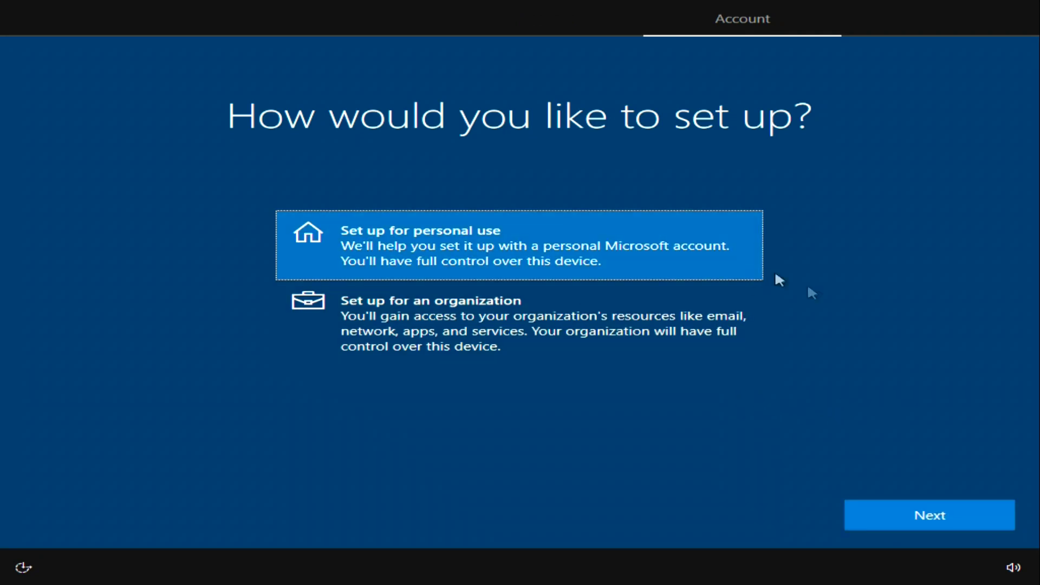
{"action": "left_click", "coordinate": [860, 518]}
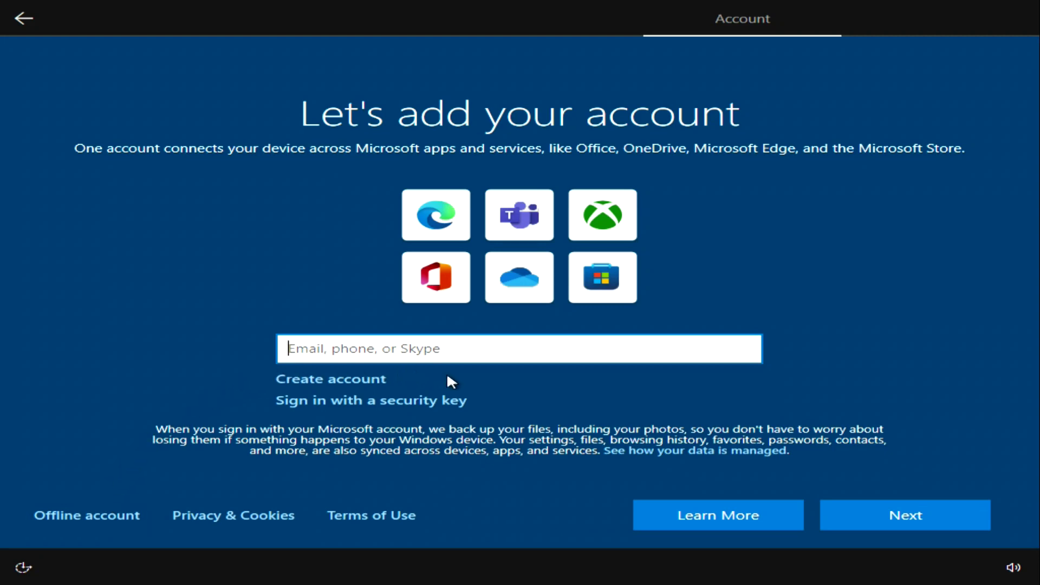
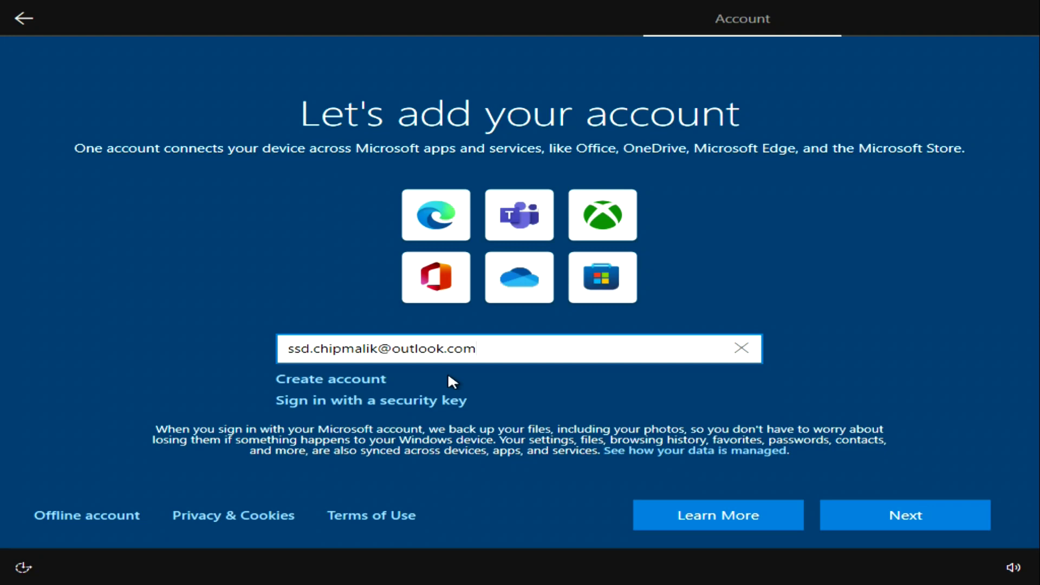
Step: Sign in by entering the Microsoft account's e-mail address and password
{"action": "key", "text": "Return"}
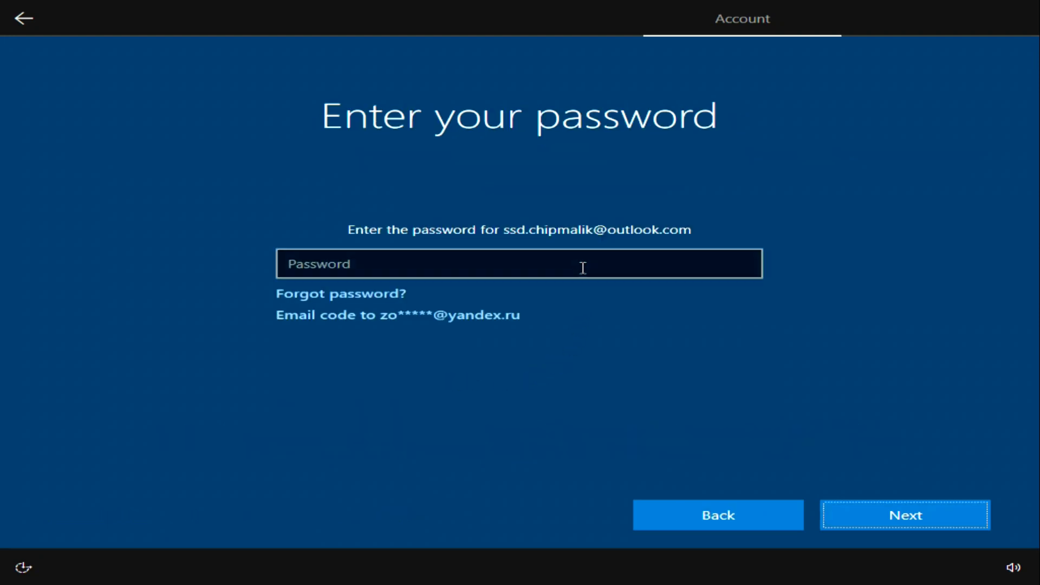
{"action": "left_click", "coordinate": [583, 268]}
{"action": "type", "text": "•••"}
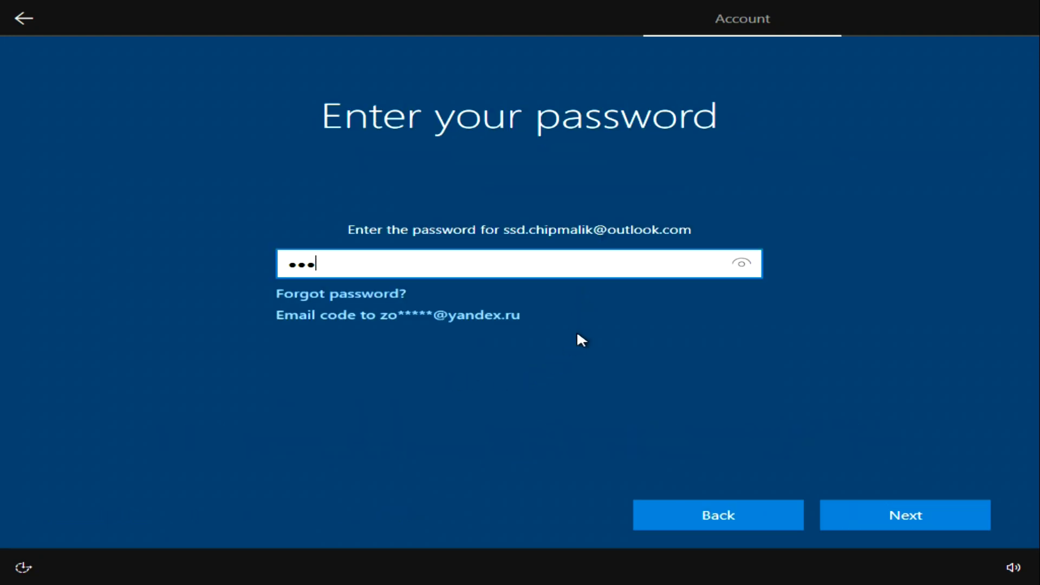
{"action": "type", "text": "••••••••••••••••"}
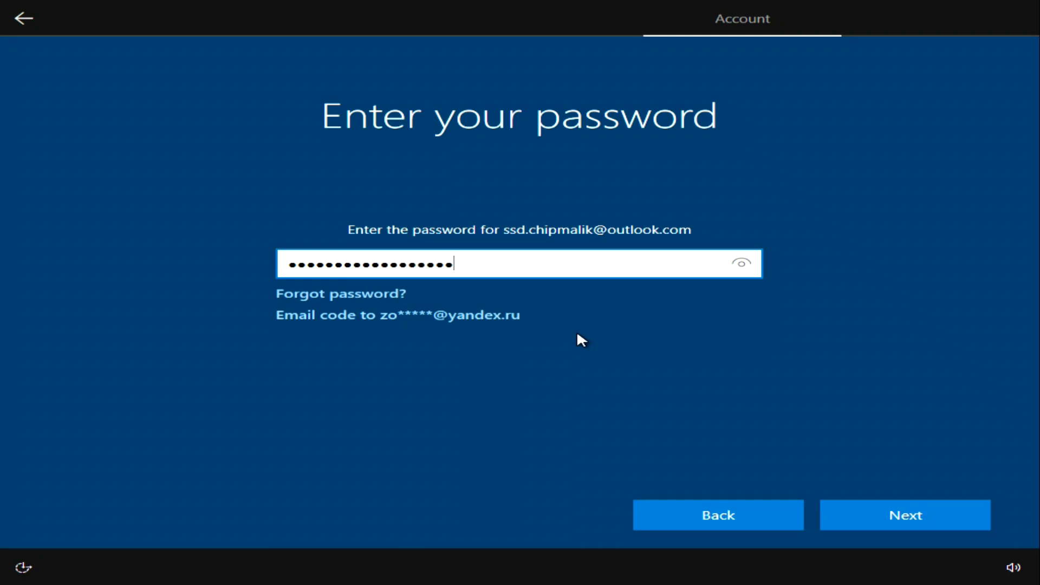
{"action": "left_click", "coordinate": [850, 521]}
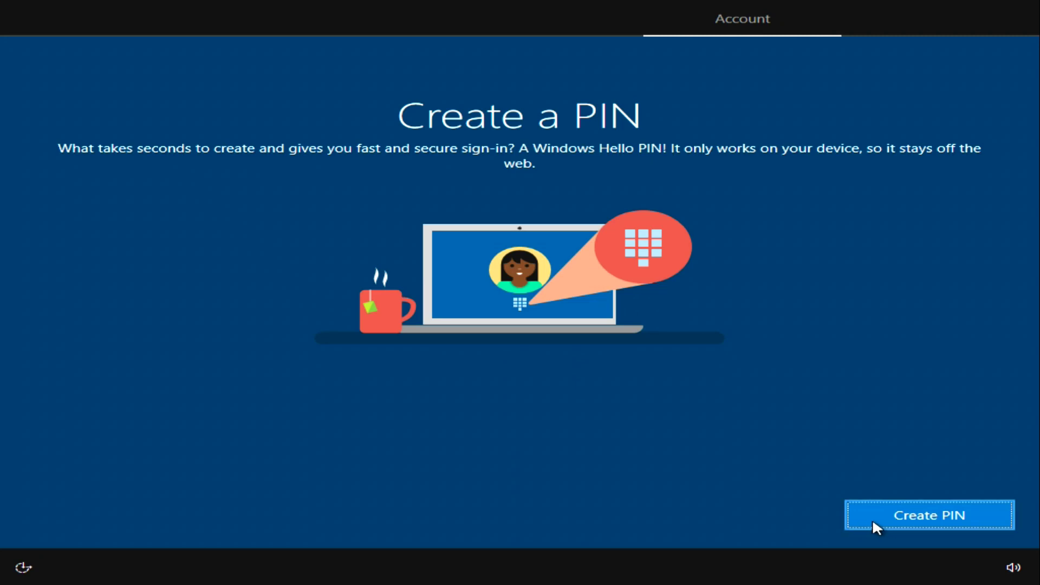
Step: Create a four-digit sign-in PIN, entering it in New PIN and Confirm PIN
{"action": "left_click", "coordinate": [872, 523]}
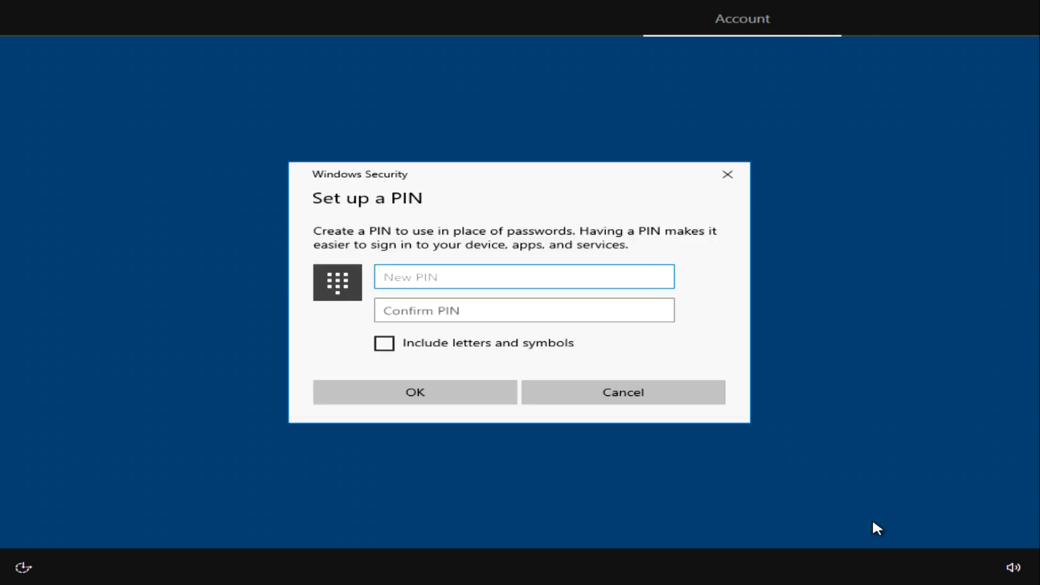
{"action": "type", "text": "1234"}
{"action": "left_click", "coordinate": [599, 315]}
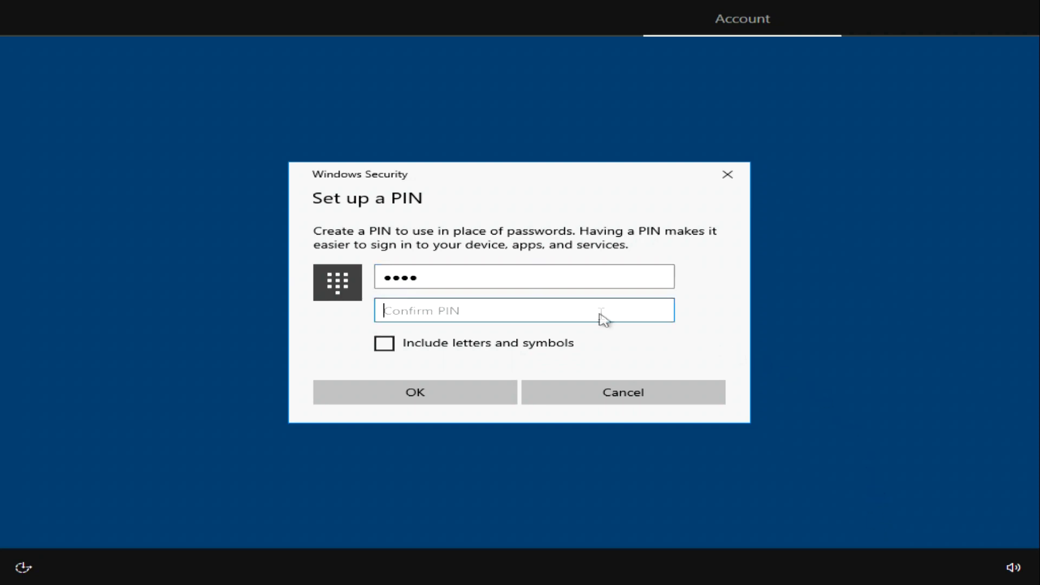
{"action": "type", "text": "1234"}
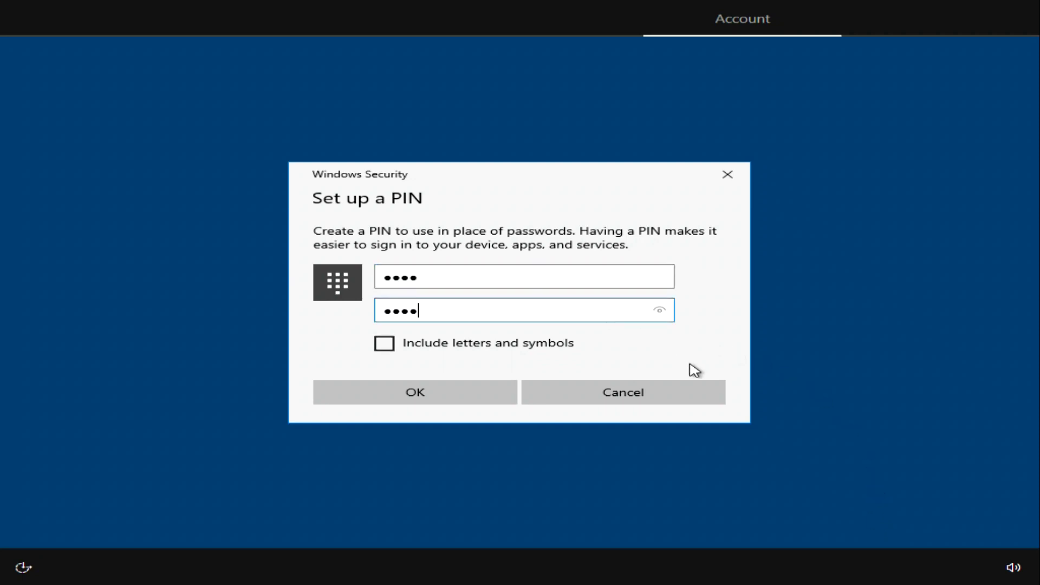
{"action": "left_click", "coordinate": [459, 398]}
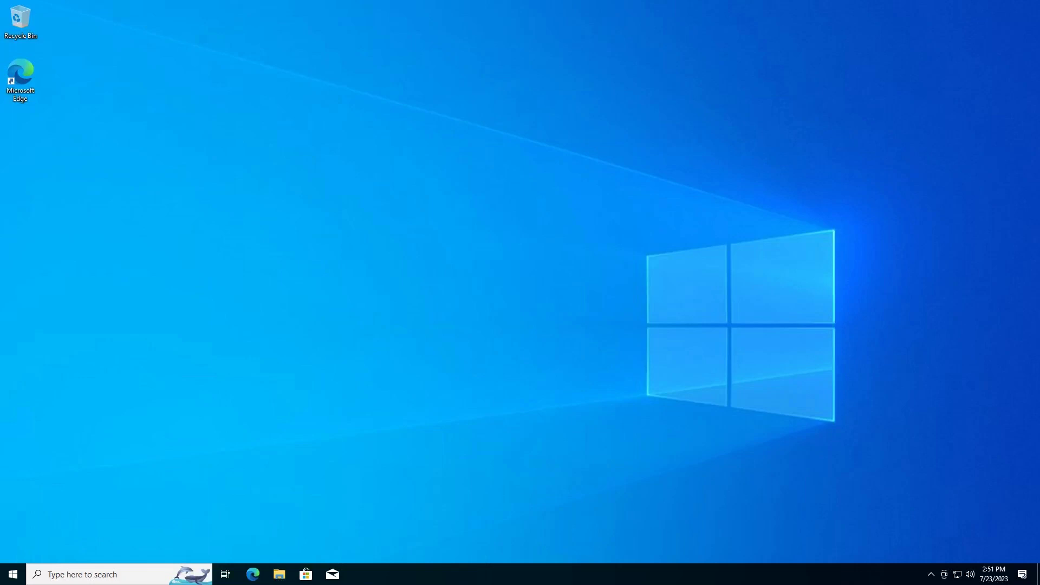
{"action": "left_click", "coordinate": [13, 575]}
{"action": "mouse_move", "coordinate": [14, 526]}
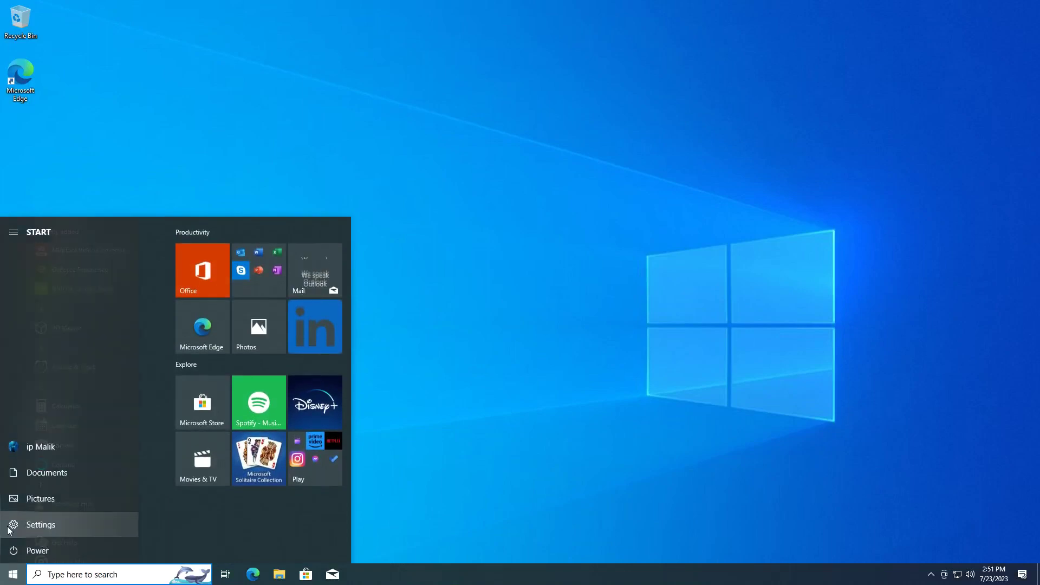
{"action": "left_click", "coordinate": [112, 526]}
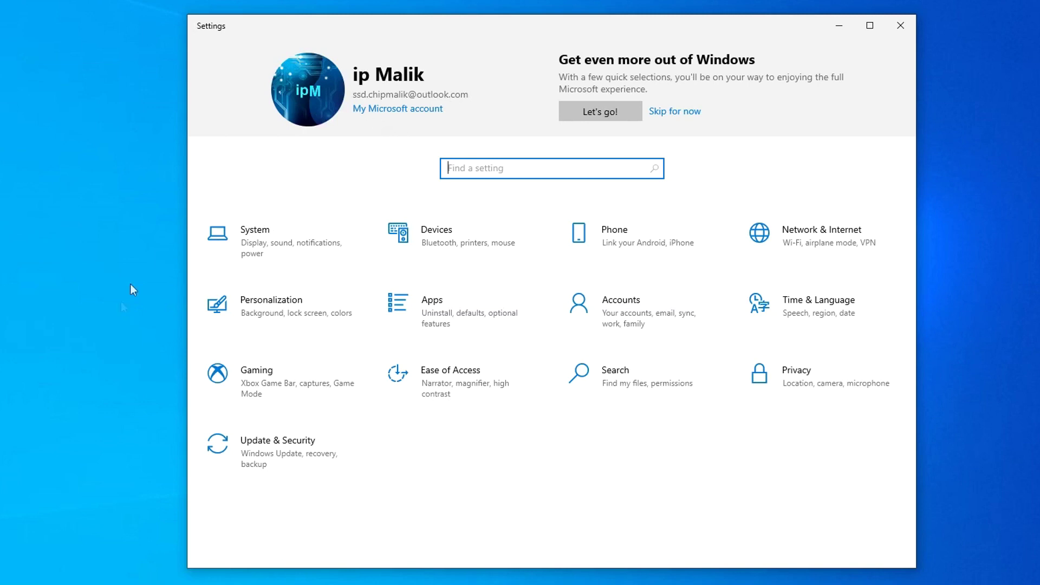
{"action": "left_click", "coordinate": [318, 473]}
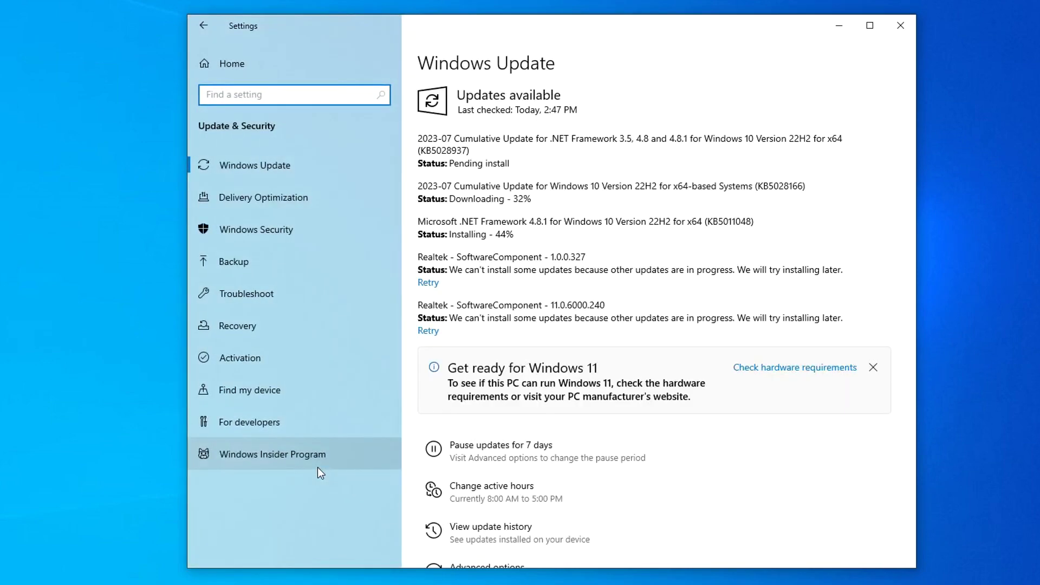
{"action": "left_click", "coordinate": [326, 357]}
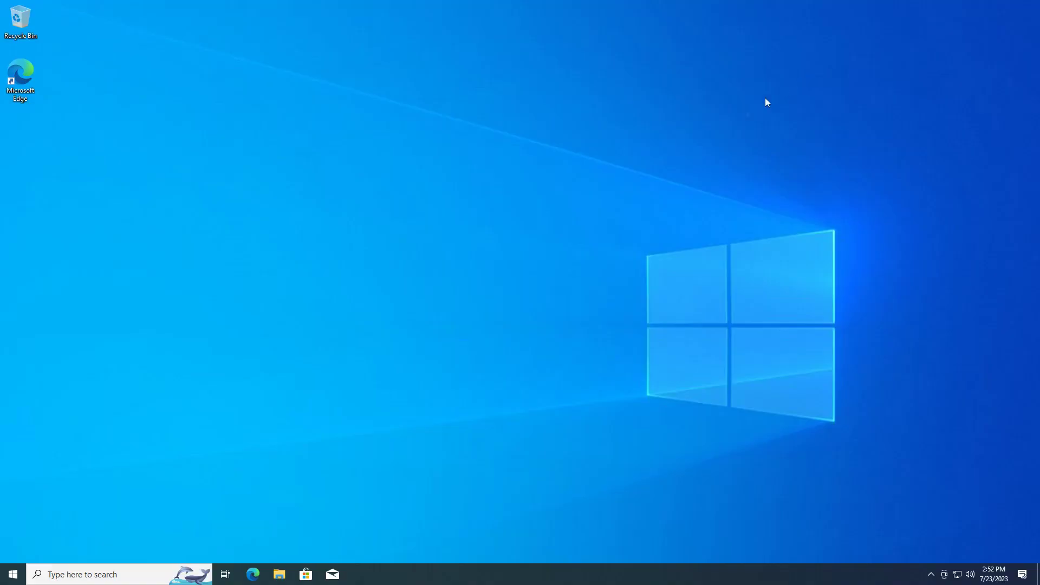
{"action": "left_click", "coordinate": [279, 575]}
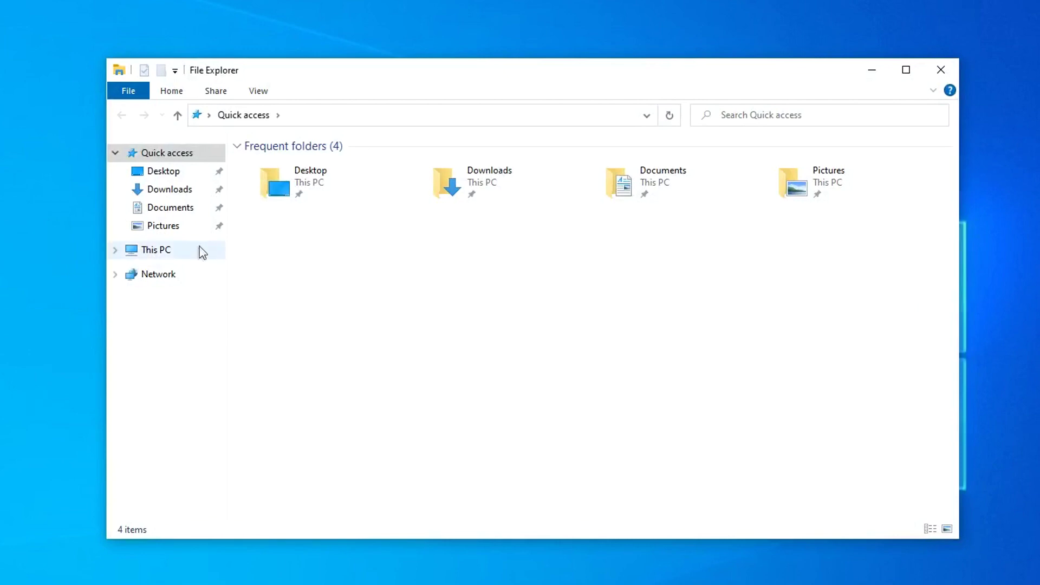
{"action": "left_click", "coordinate": [200, 252]}
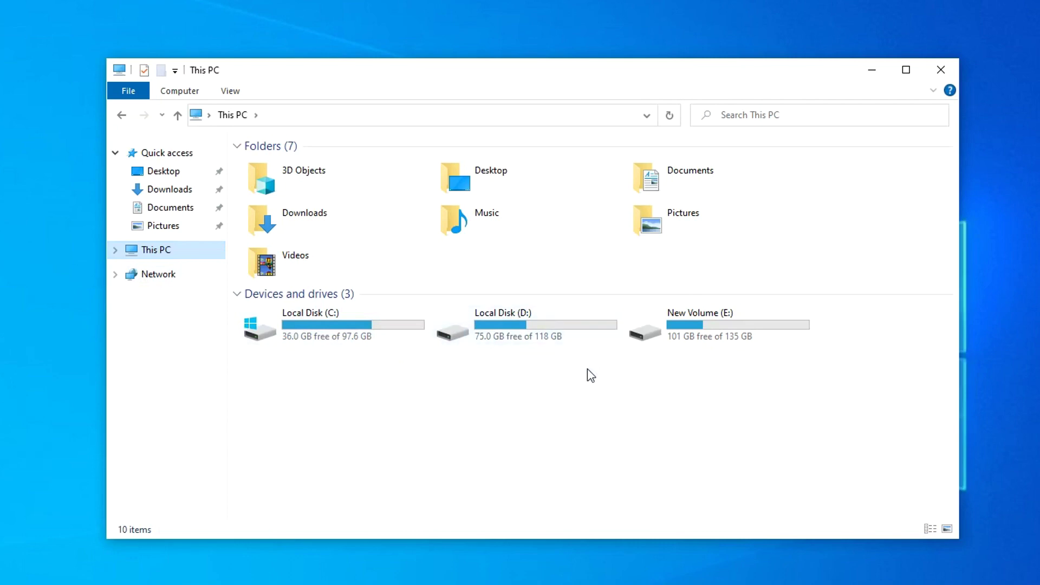
{"action": "double_click", "coordinate": [763, 329]}
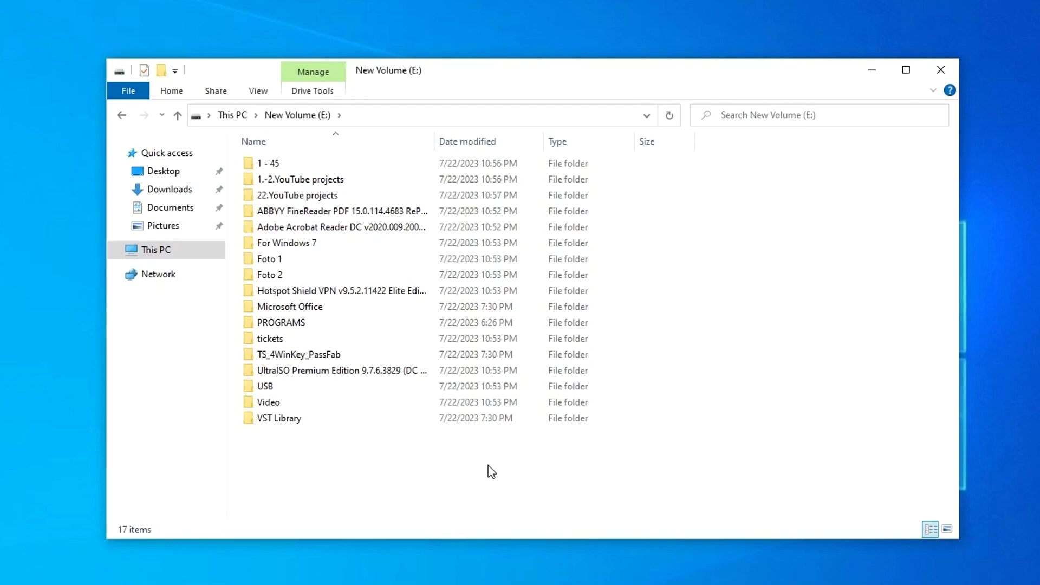
{"action": "left_click", "coordinate": [939, 71]}
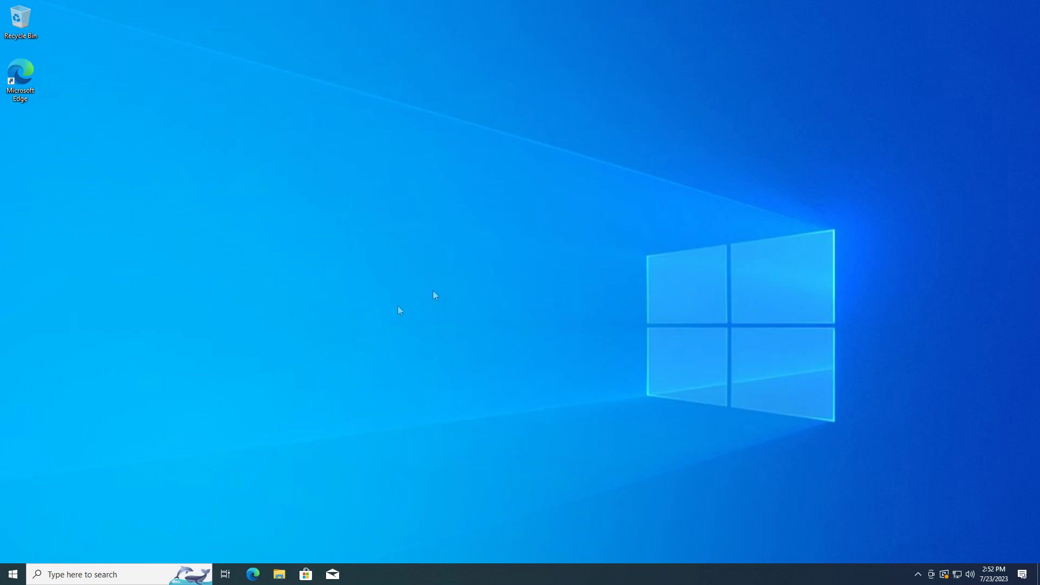
Step: Restart the PC and choose Windows 11 instead of Windows 10 in Windows Boot Manager
{"action": "right_click", "coordinate": [17, 568]}
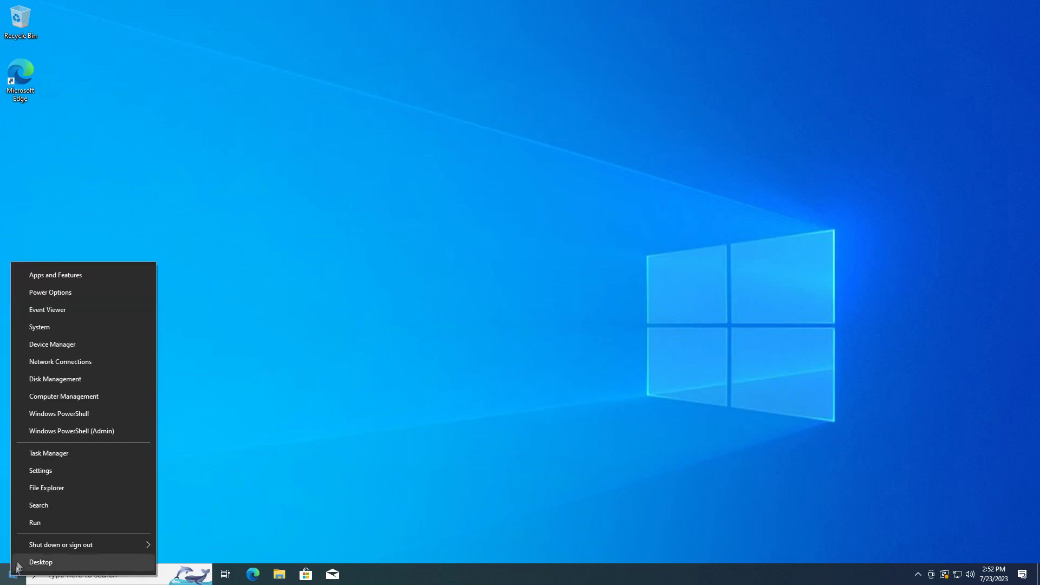
{"action": "mouse_move", "coordinate": [32, 548]}
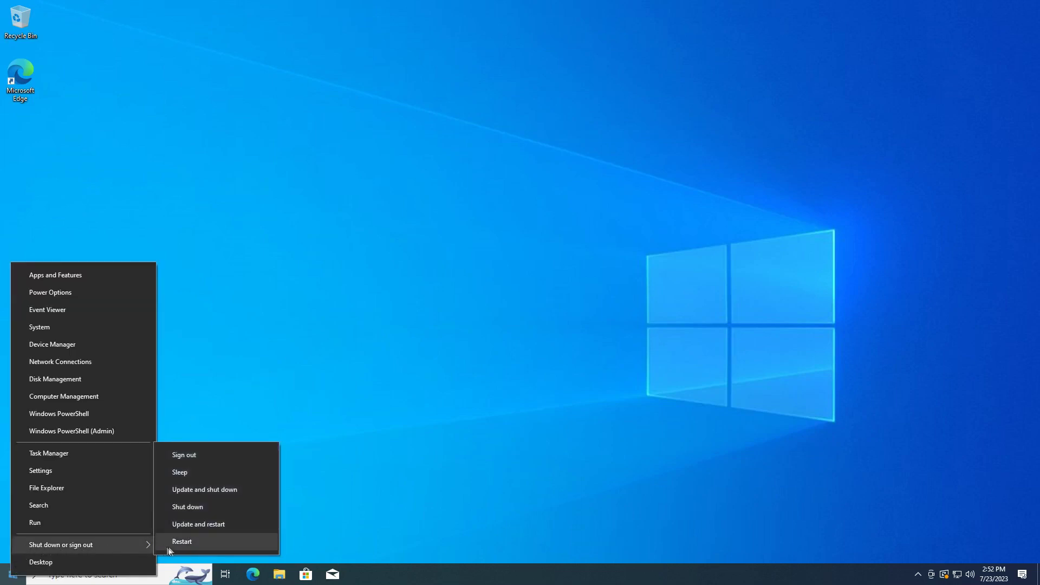
{"action": "left_click", "coordinate": [263, 542]}
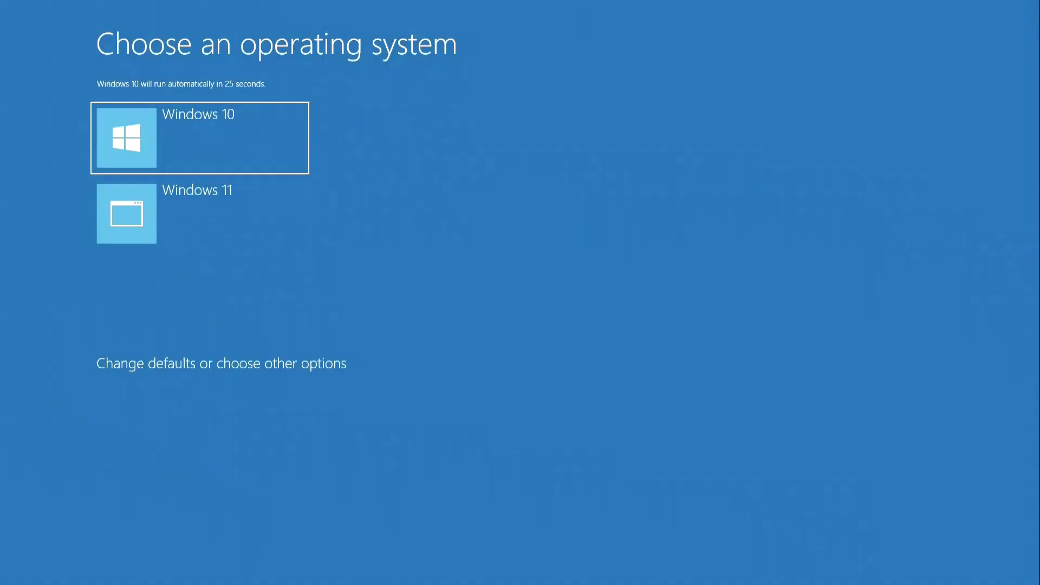
{"action": "key", "text": "Down"}
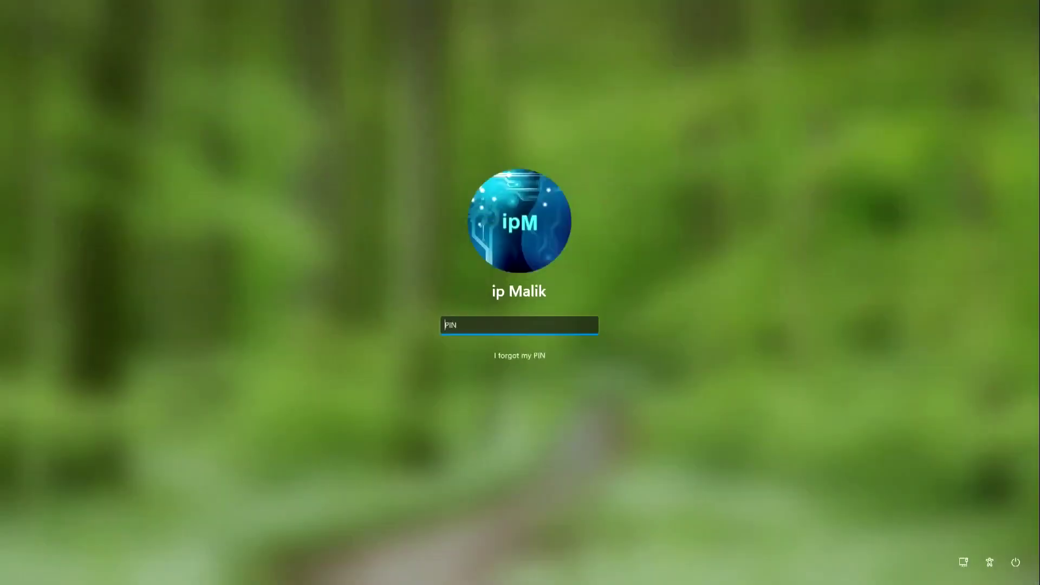
Step: Sign in to Windows 11 with the PIN and open Local Disk (C:) from This PC
{"action": "type", "text": "1234"}
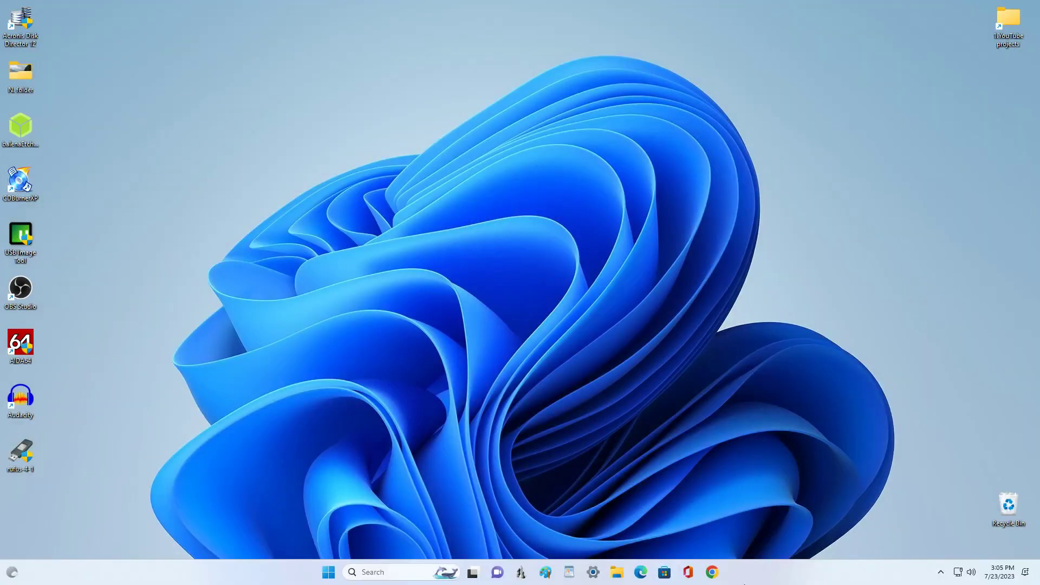
{"action": "left_click", "coordinate": [621, 572]}
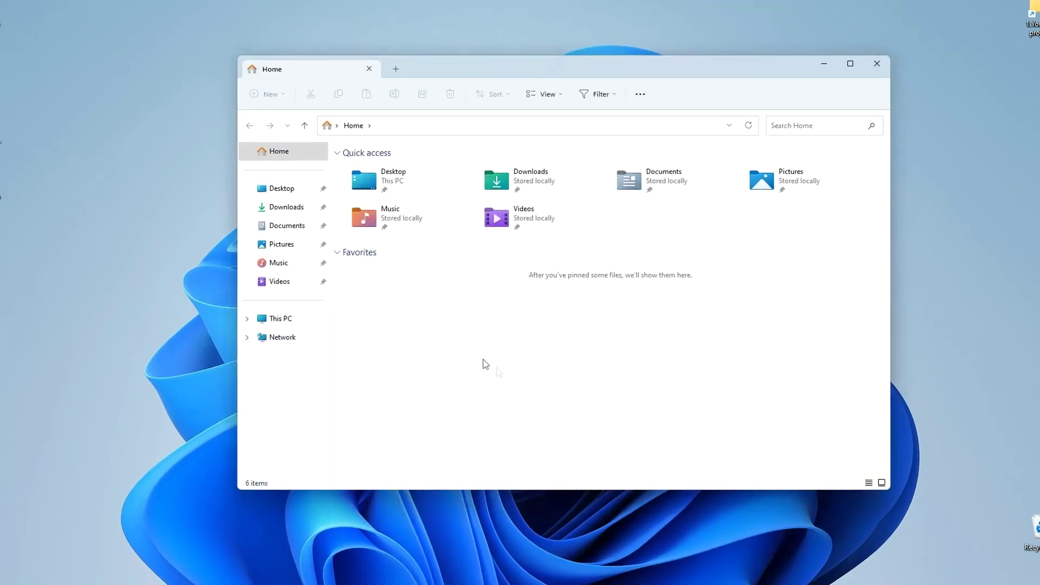
{"action": "left_click", "coordinate": [310, 324]}
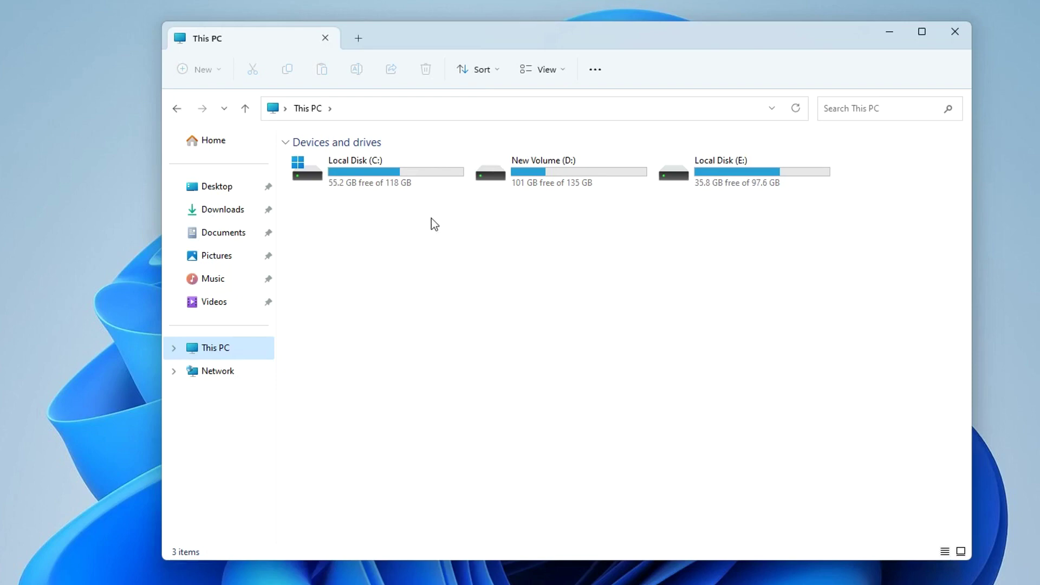
{"action": "double_click", "coordinate": [431, 180]}
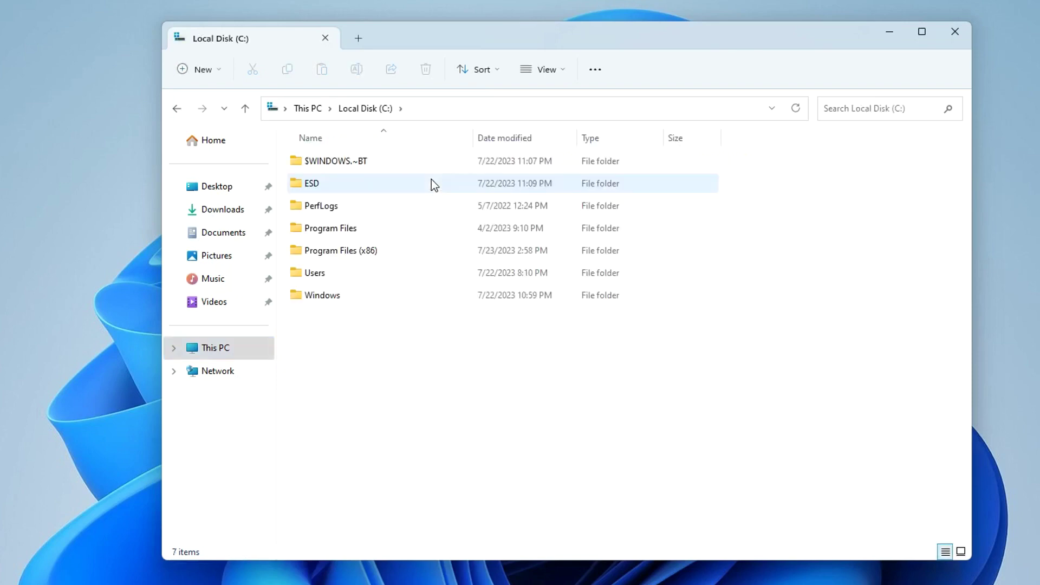
Step: Check Local Disk (E:) for Windows 10 files and New Volume (D:) for data, then close Explorer
{"action": "left_click", "coordinate": [245, 108]}
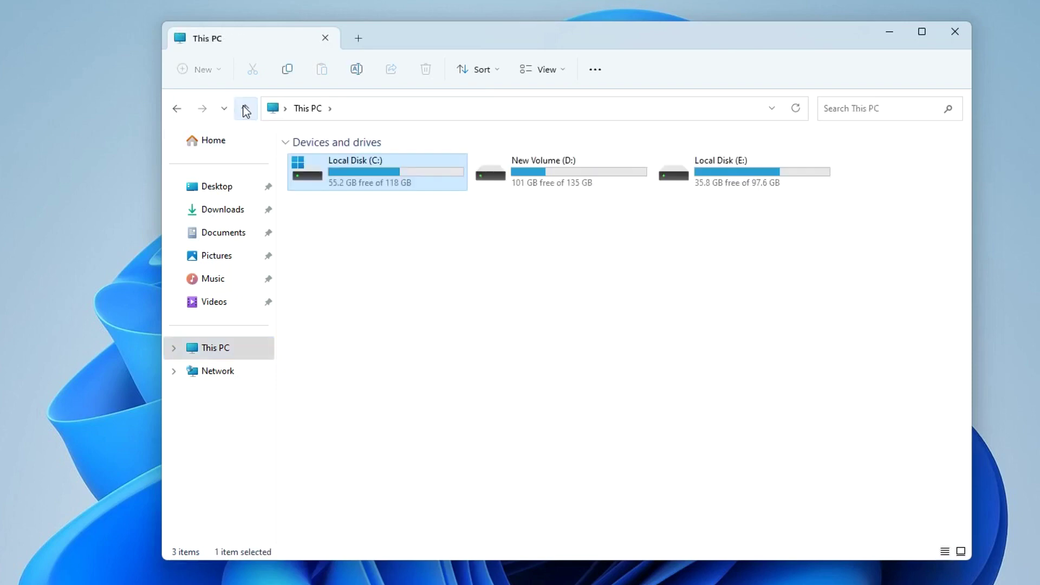
{"action": "double_click", "coordinate": [797, 173]}
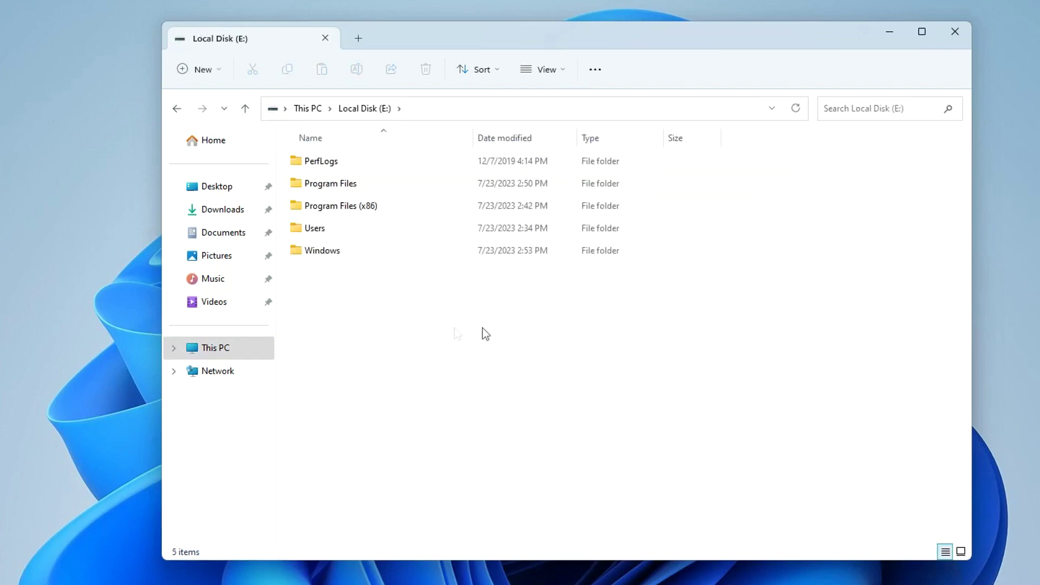
{"action": "left_click", "coordinate": [246, 108]}
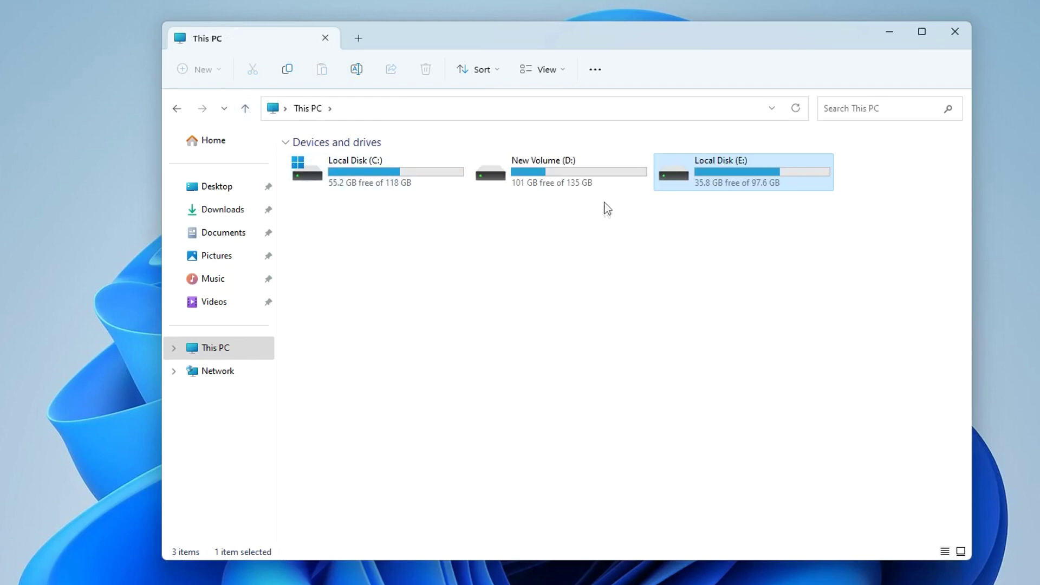
{"action": "double_click", "coordinate": [609, 175]}
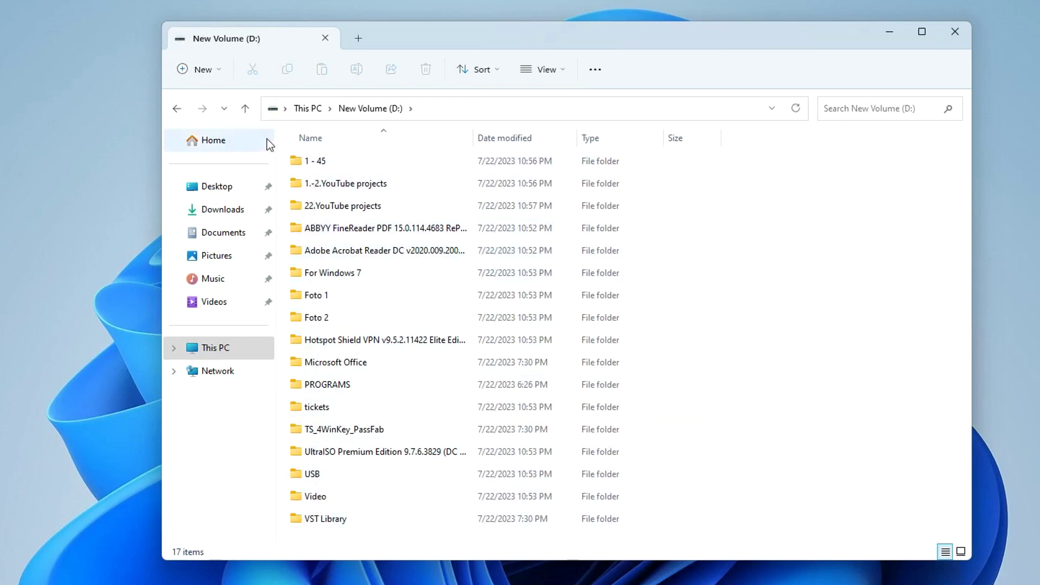
{"action": "left_click", "coordinate": [246, 109]}
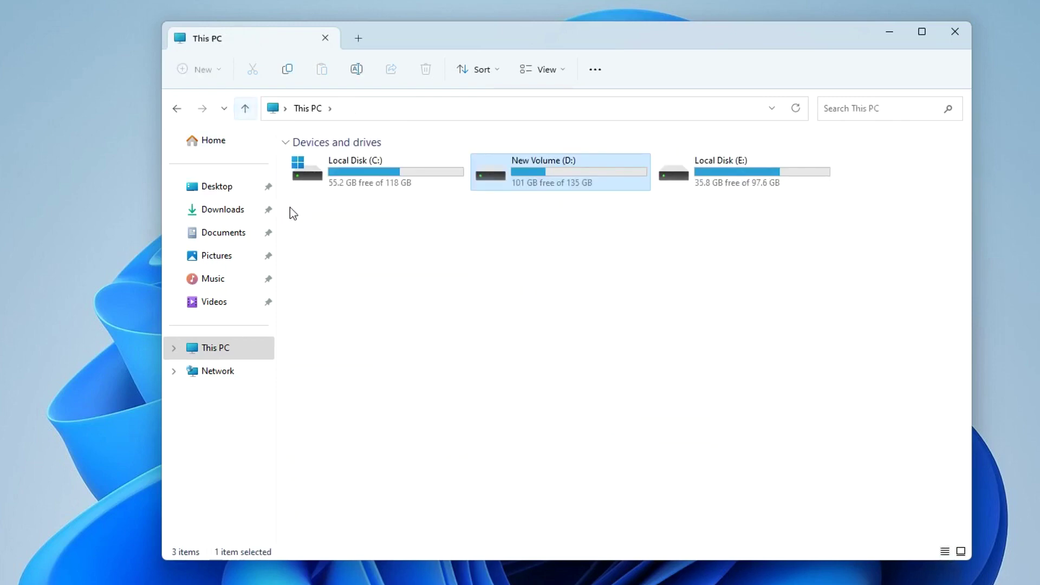
{"action": "left_click", "coordinate": [956, 31]}
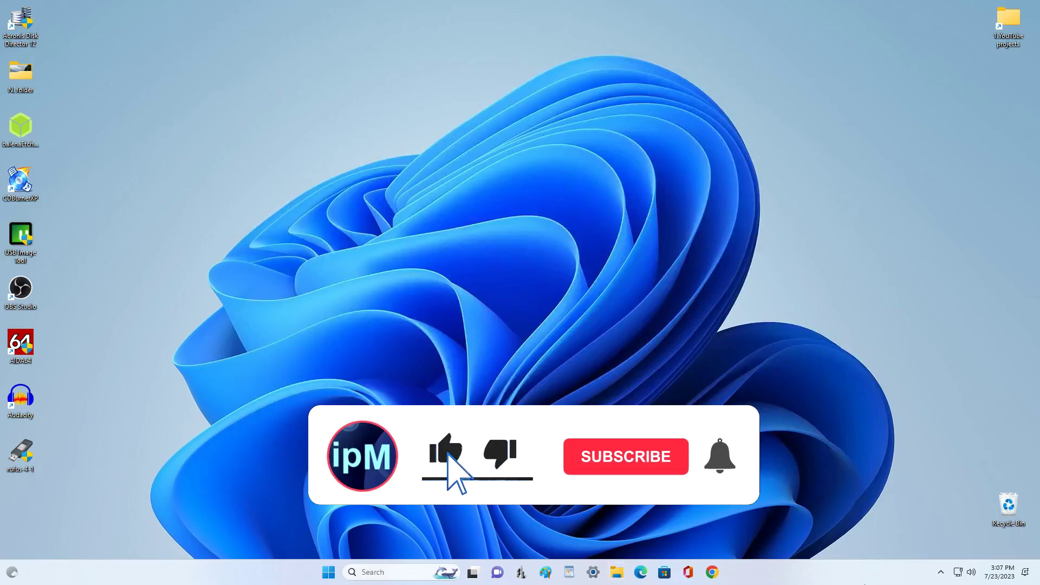